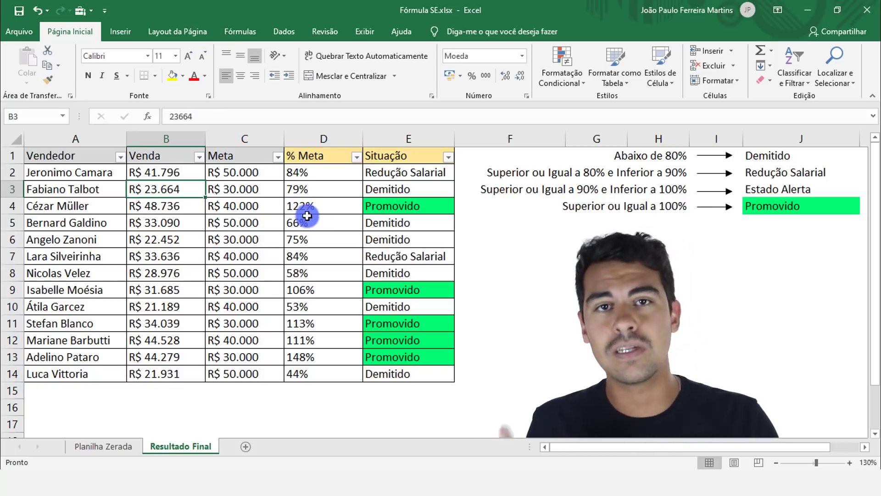
- Examine the % Meta results in D2:D14 and the four status outcomes in J1:J4 on the Resultado Final sheet
{"action": "left_click_drag", "start_coordinate": [305, 172], "coordinate": [315, 370]}
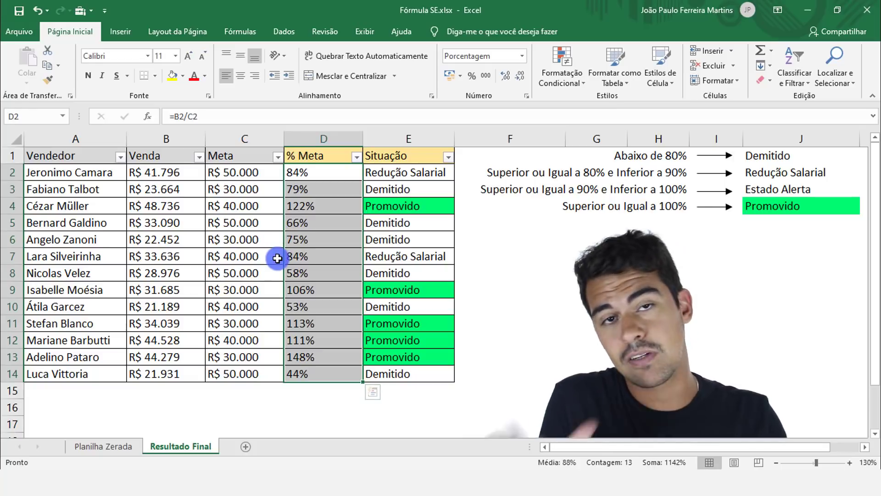
{"action": "left_click", "coordinate": [781, 154]}
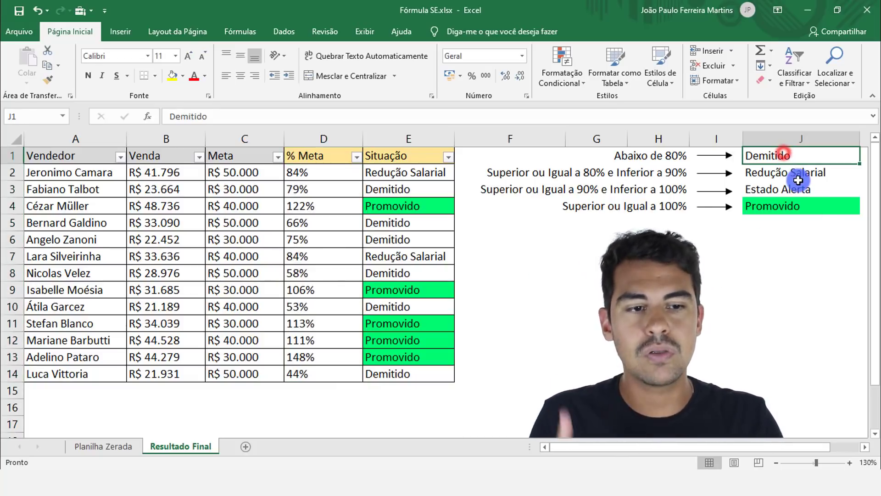
{"action": "left_click", "coordinate": [803, 173]}
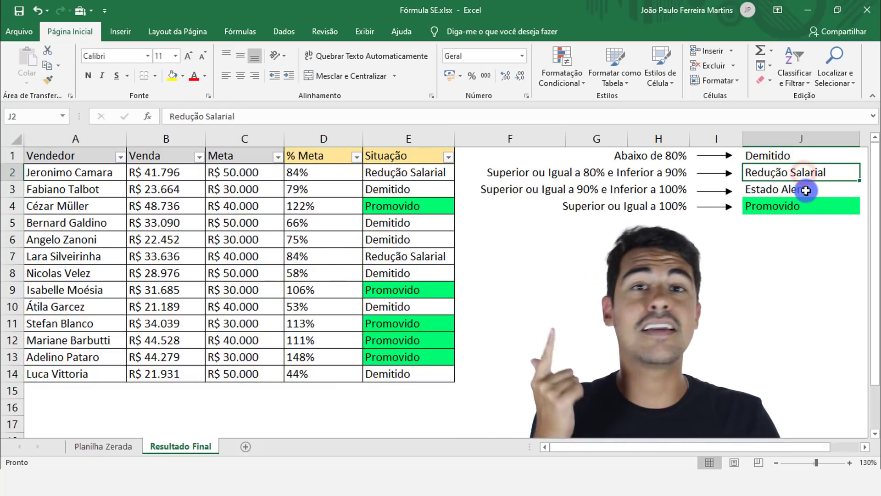
{"action": "left_click", "coordinate": [807, 191]}
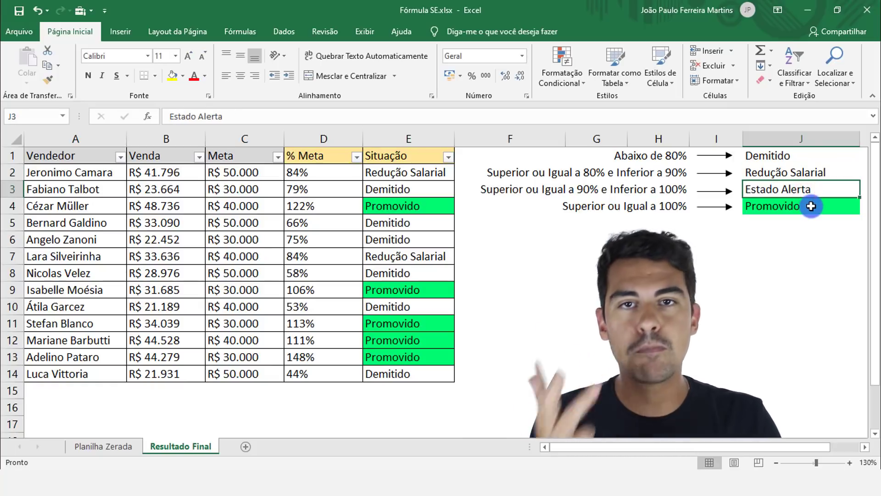
{"action": "left_click", "coordinate": [810, 206]}
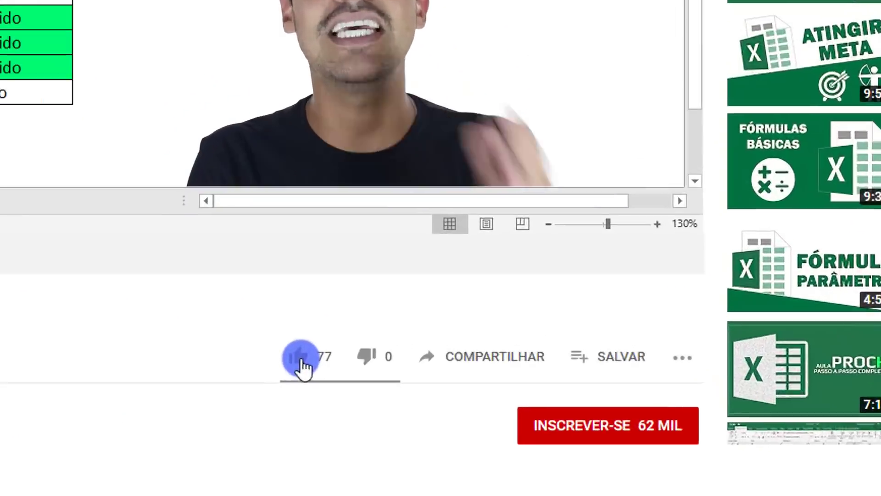
{"action": "left_click", "coordinate": [452, 439]}
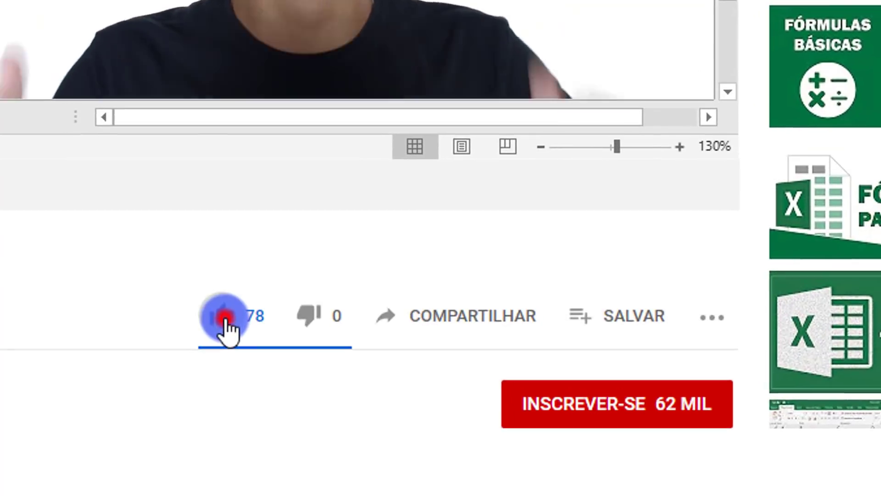
{"action": "left_click", "coordinate": [585, 420]}
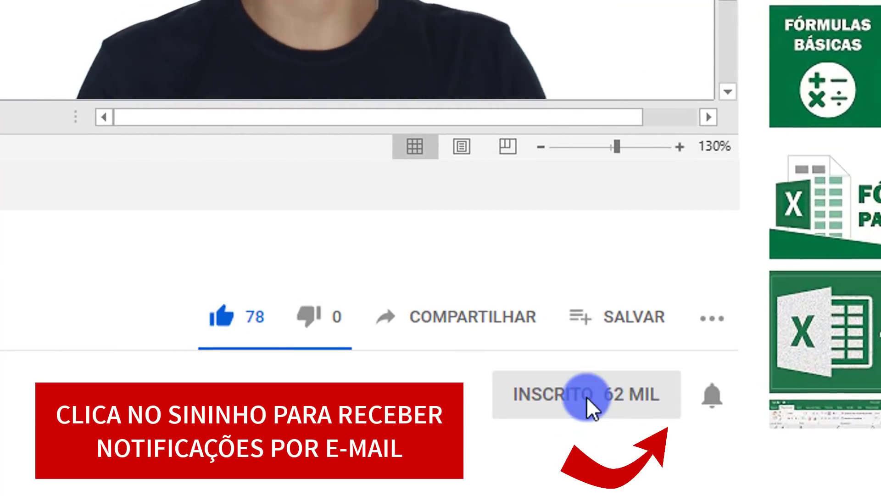
{"action": "left_click", "coordinate": [701, 404]}
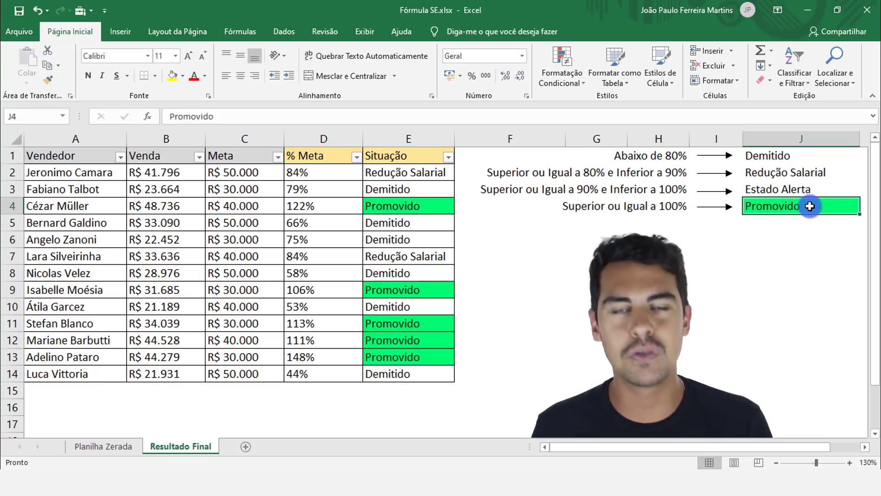
- Switch to the Planilha Zerada sheet and select the first empty % Meta cell, D2
{"action": "left_click", "coordinate": [171, 273]}
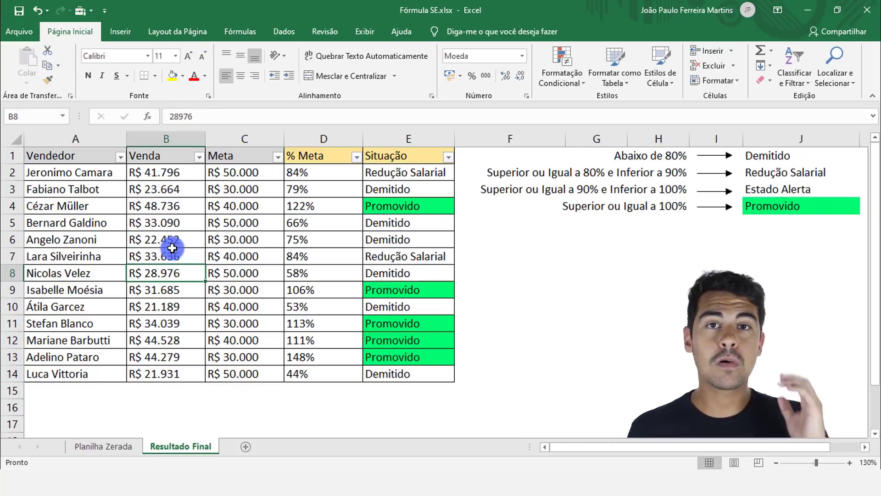
{"action": "left_click", "coordinate": [96, 446]}
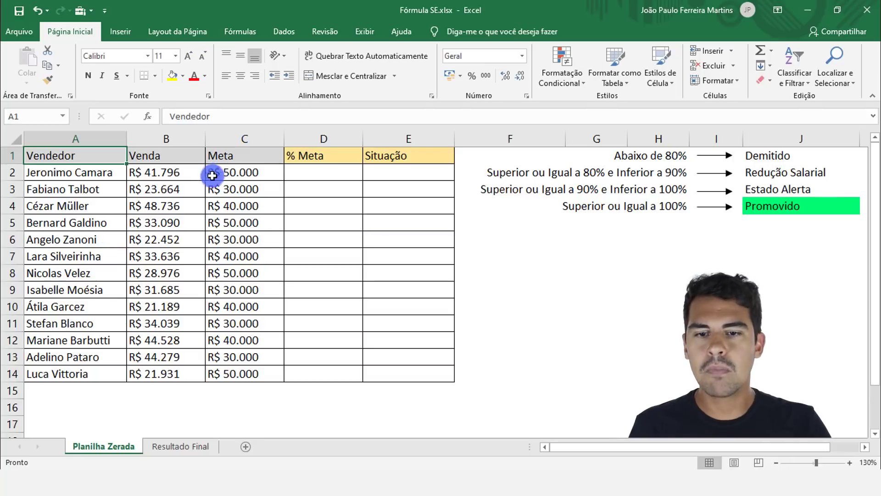
{"action": "left_click", "coordinate": [301, 170]}
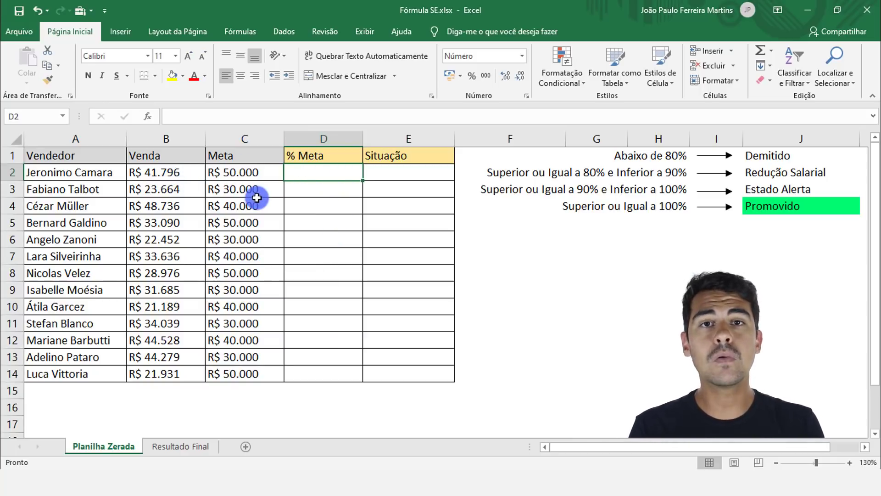
- Review the seller, sale and target values in row 2 that determine the % Meta
{"action": "left_click", "coordinate": [141, 172]}
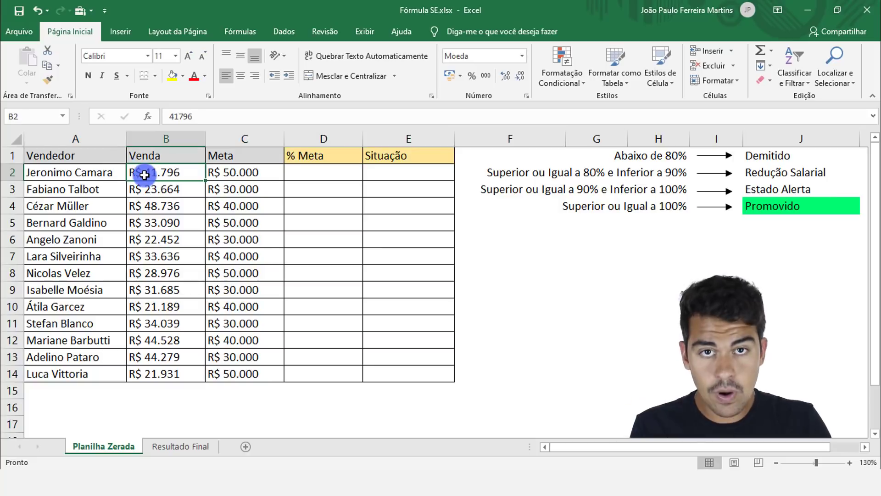
{"action": "left_click", "coordinate": [99, 175]}
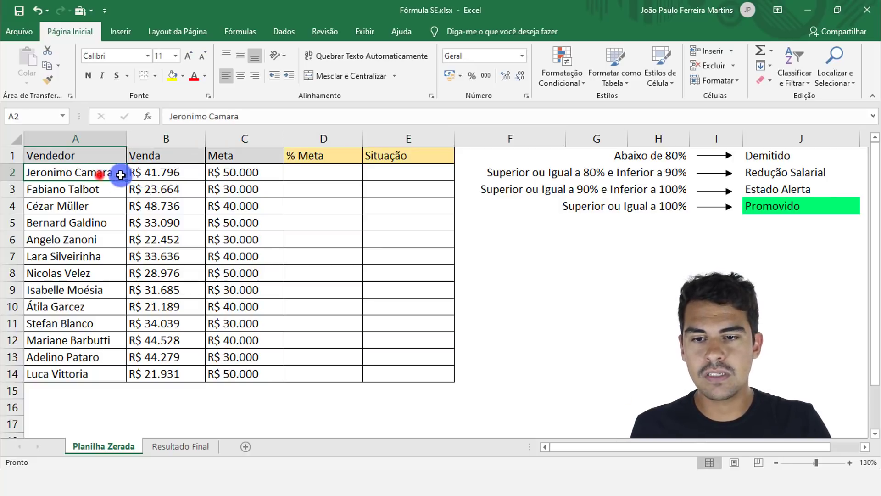
{"action": "left_click", "coordinate": [188, 173]}
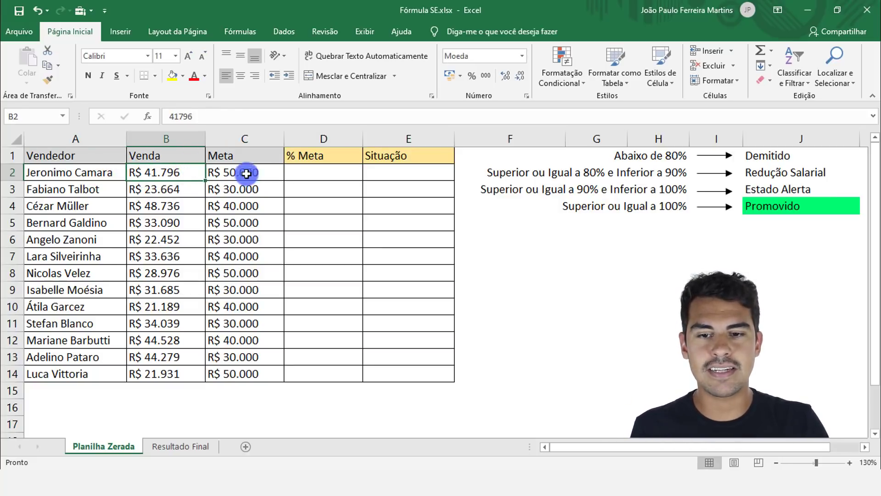
{"action": "left_click", "coordinate": [264, 172]}
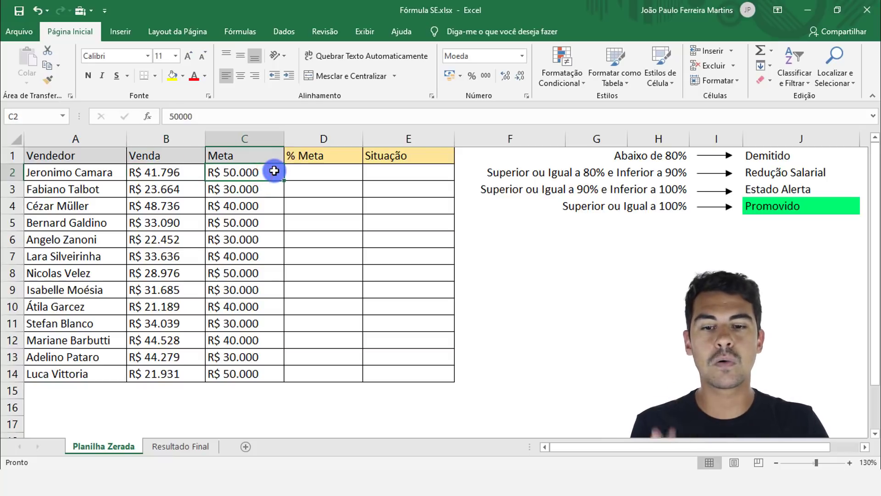
{"action": "left_click", "coordinate": [308, 169]}
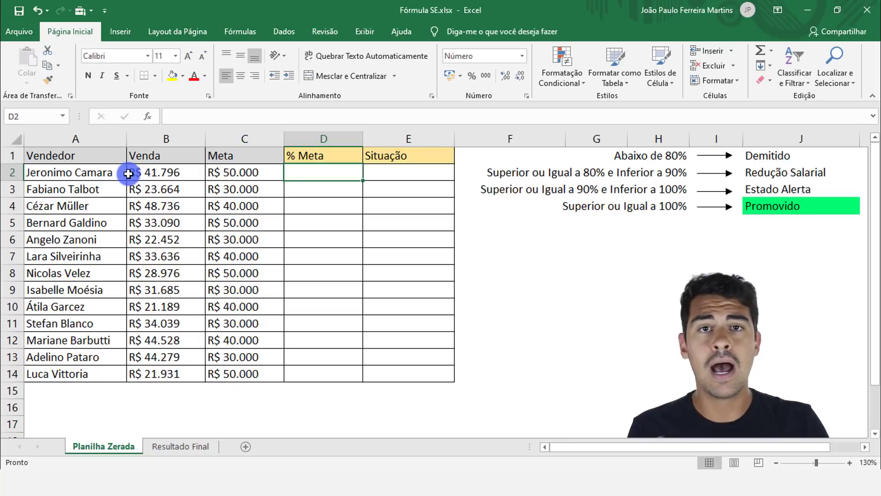
{"action": "left_click", "coordinate": [182, 174]}
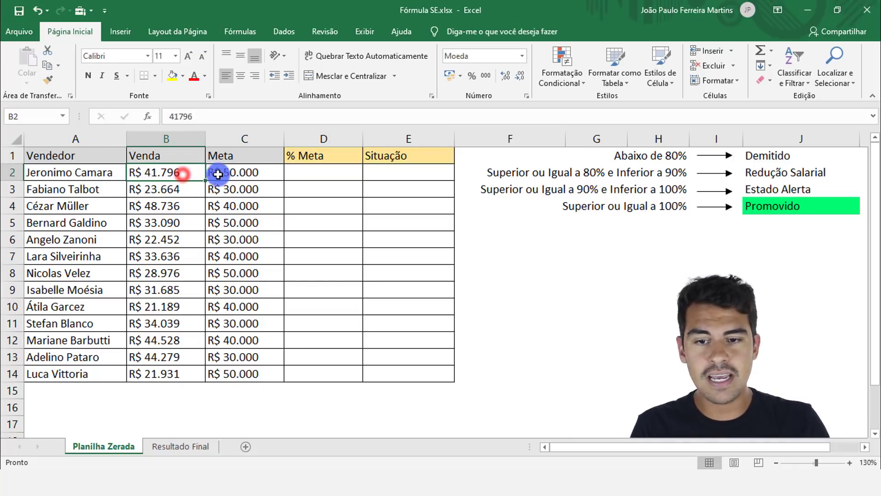
{"action": "left_click", "coordinate": [264, 172]}
- Calculate the first seller's % Meta in D2 by dividing the sale by the target with =B2/C2
{"action": "left_click", "coordinate": [350, 172]}
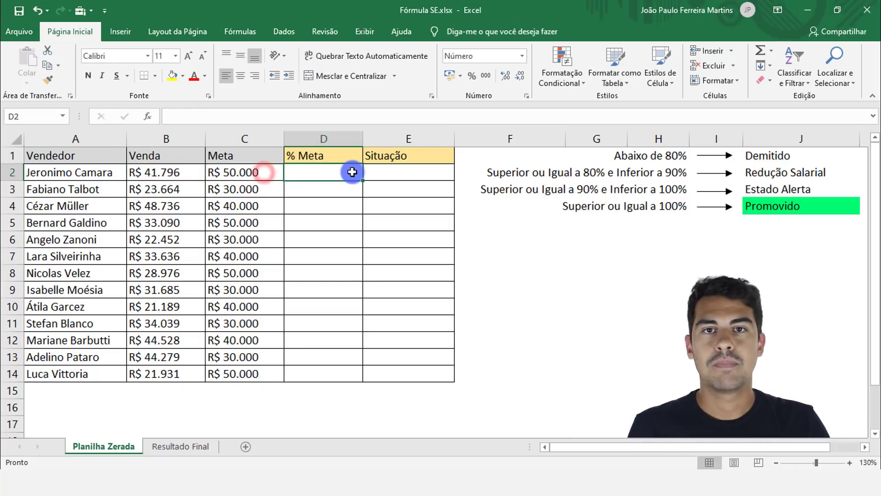
{"action": "type", "text": "="}
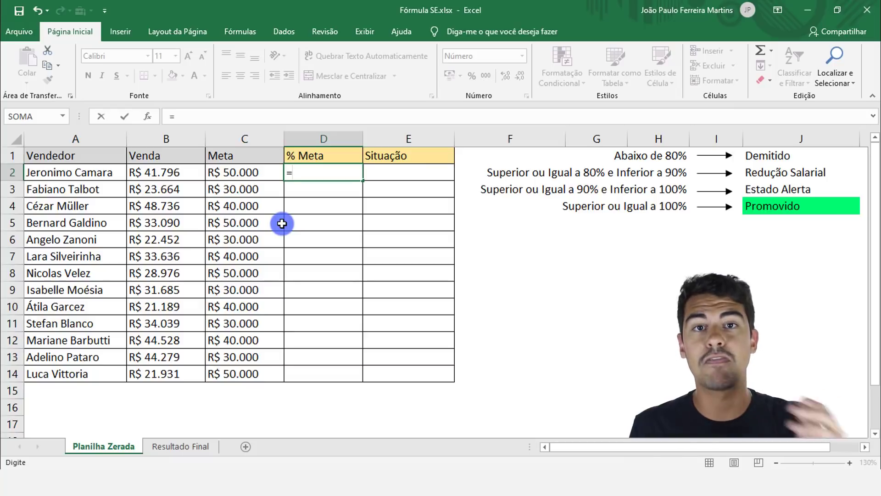
{"action": "left_click", "coordinate": [155, 178]}
{"action": "type", "text": "/"}
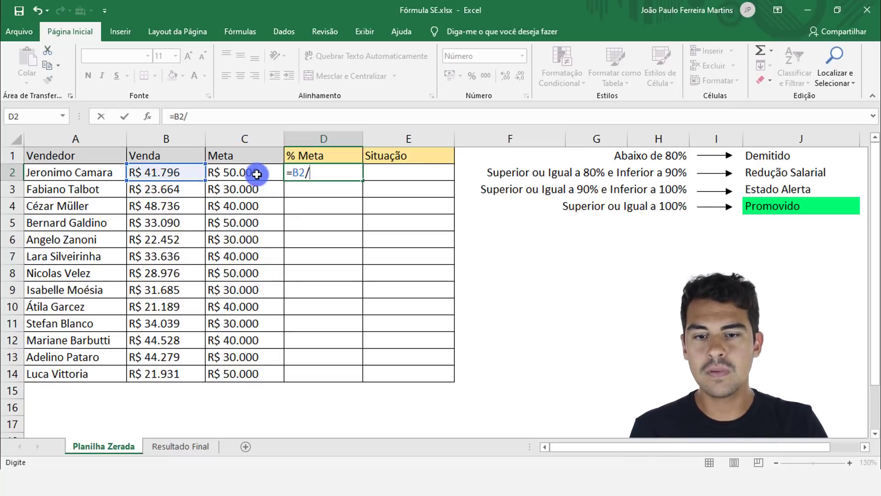
{"action": "left_click", "coordinate": [253, 173]}
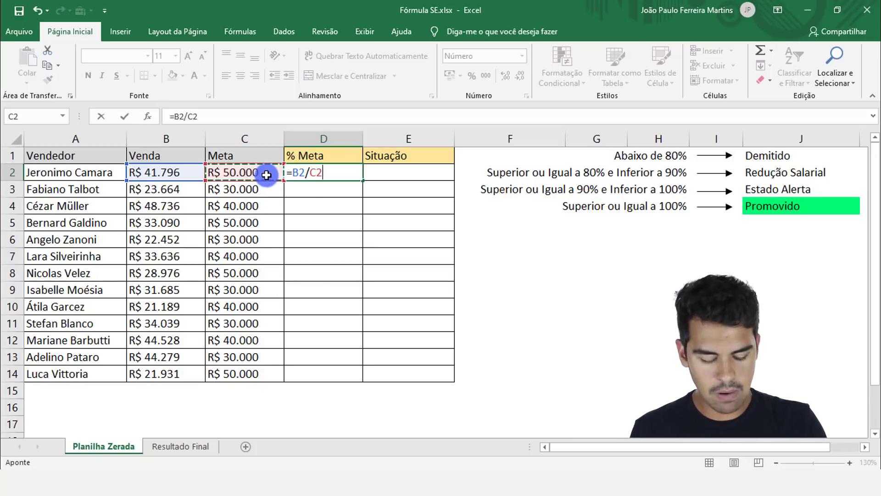
{"action": "key", "text": "Return"}
- Format the % Meta result in D2 as Porcentagem with no decimal places
{"action": "left_click", "coordinate": [340, 174]}
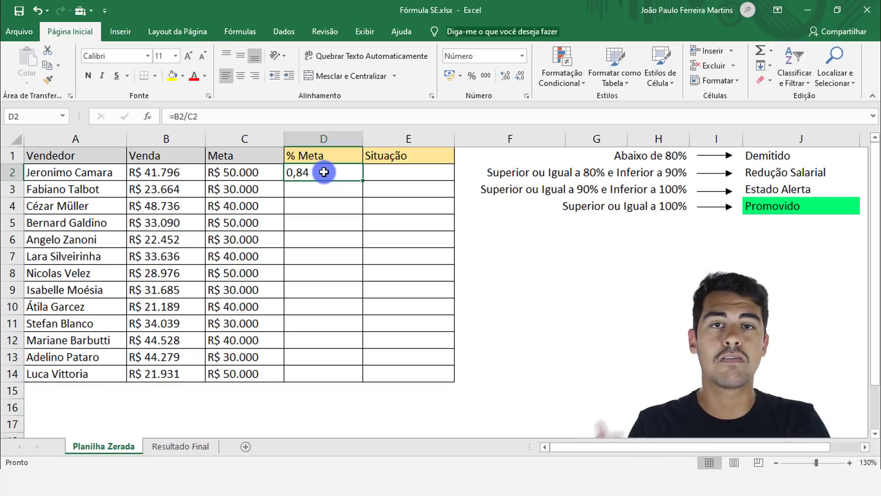
{"action": "left_click", "coordinate": [522, 55]}
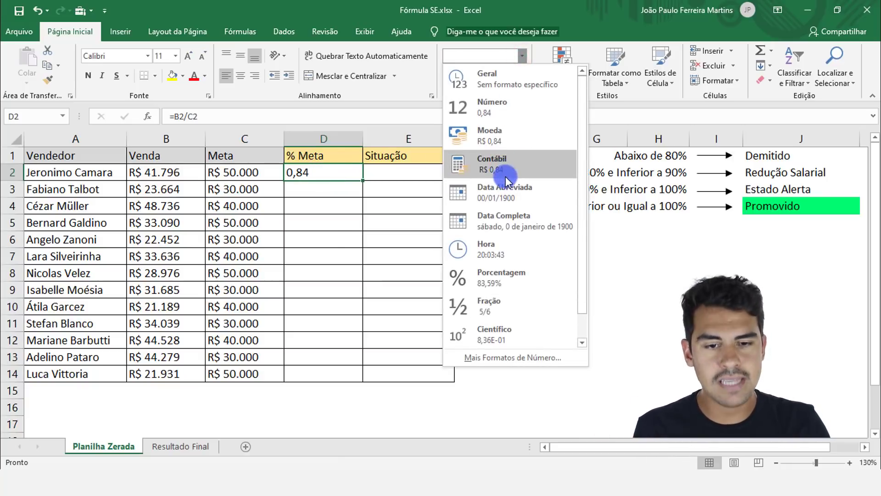
{"action": "left_click", "coordinate": [510, 275]}
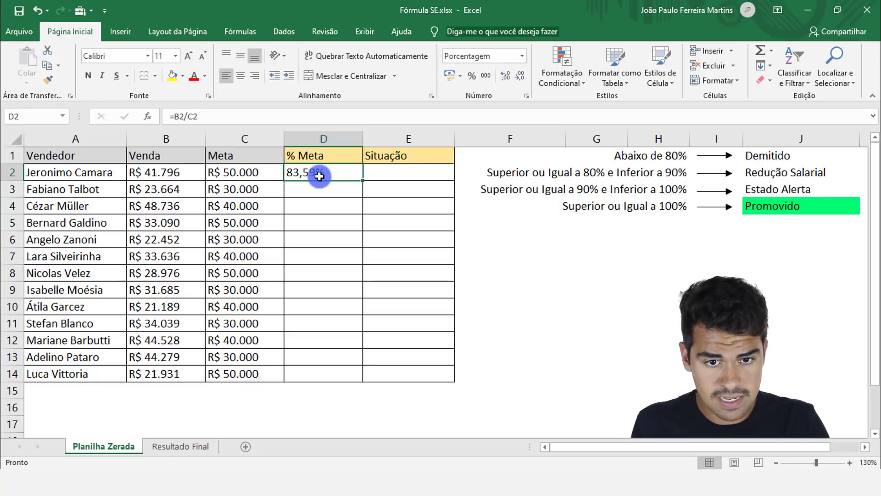
{"action": "left_click", "coordinate": [521, 75]}
{"action": "left_click", "coordinate": [521, 76]}
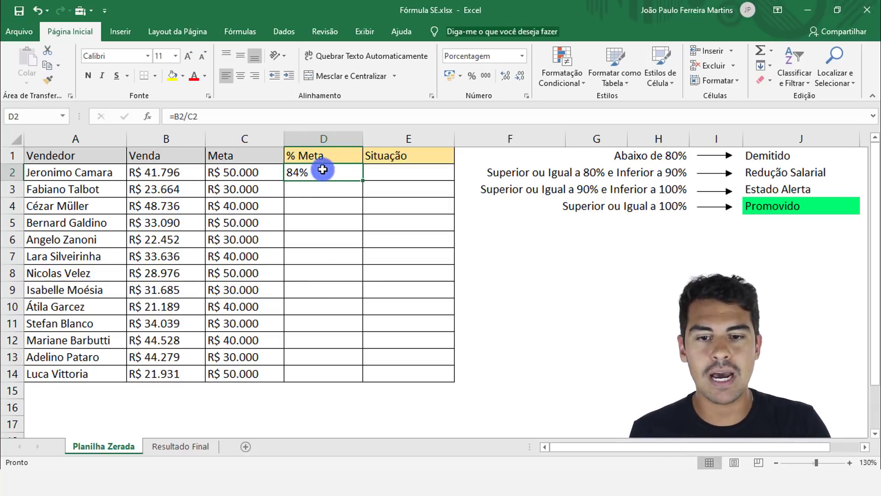
- Copy the % Meta formula from D2 down through D14 for all sellers
{"action": "left_click_drag", "start_coordinate": [308, 182], "coordinate": [326, 169]}
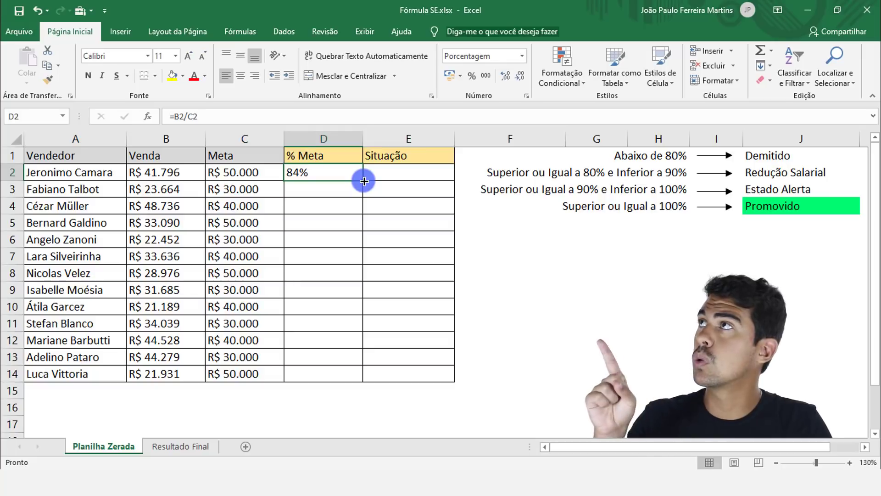
{"action": "left_click_drag", "start_coordinate": [363, 181], "coordinate": [346, 373]}
- Check the copied % Meta values against each seller's sale and target, including rows 10 and 11
{"action": "left_click", "coordinate": [327, 213]}
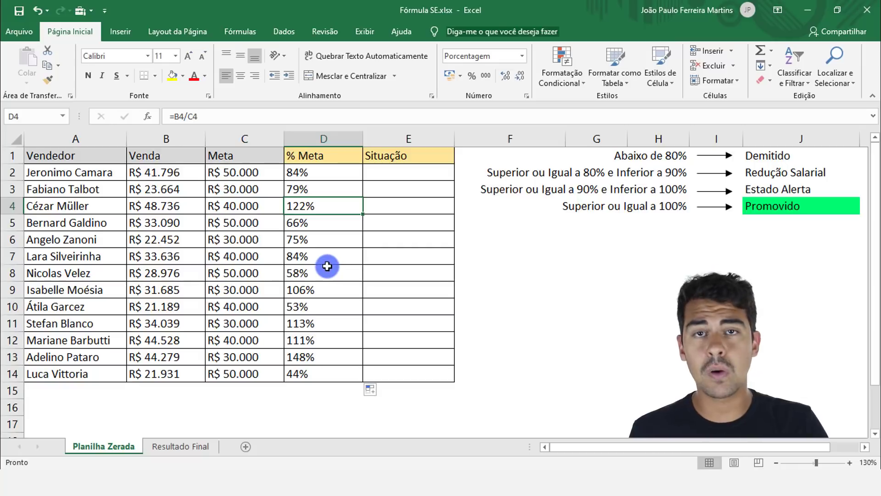
{"action": "left_click", "coordinate": [308, 341]}
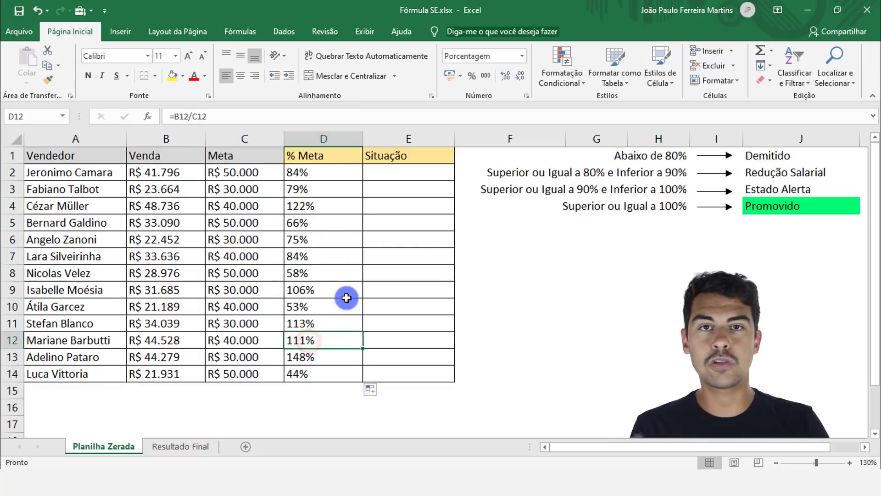
{"action": "left_click", "coordinate": [321, 327]}
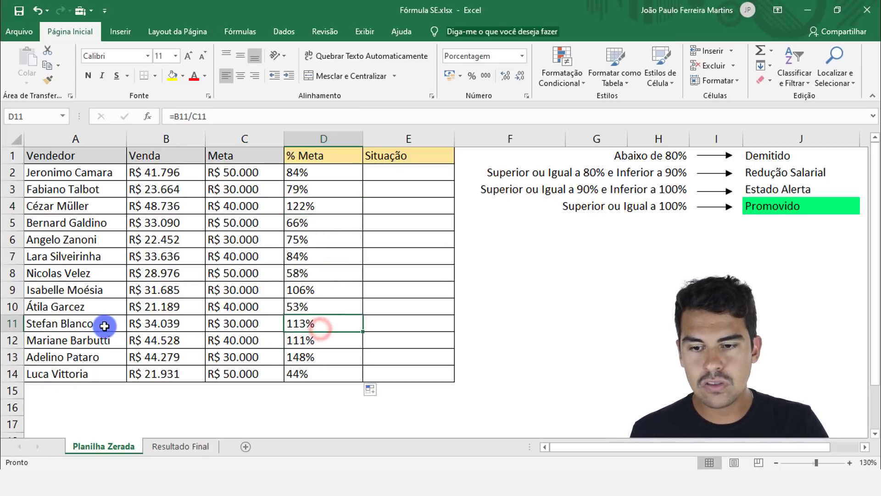
{"action": "left_click_drag", "start_coordinate": [103, 325], "coordinate": [331, 326]}
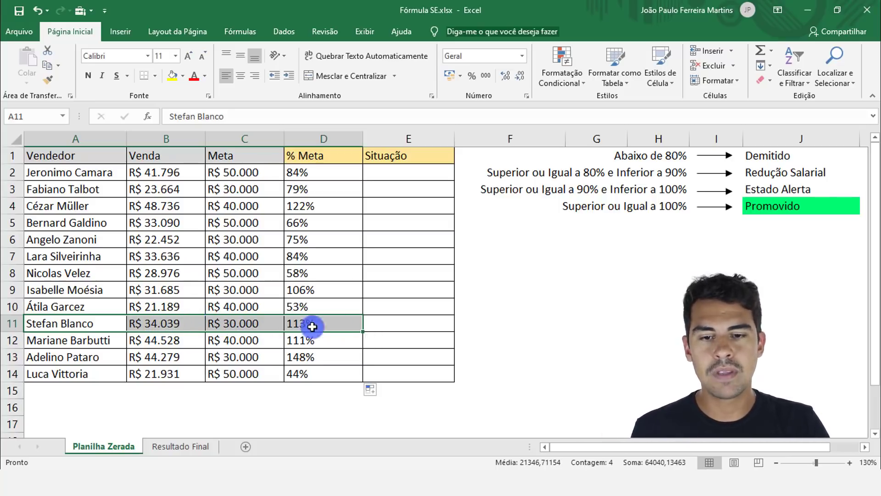
{"action": "left_click", "coordinate": [308, 360]}
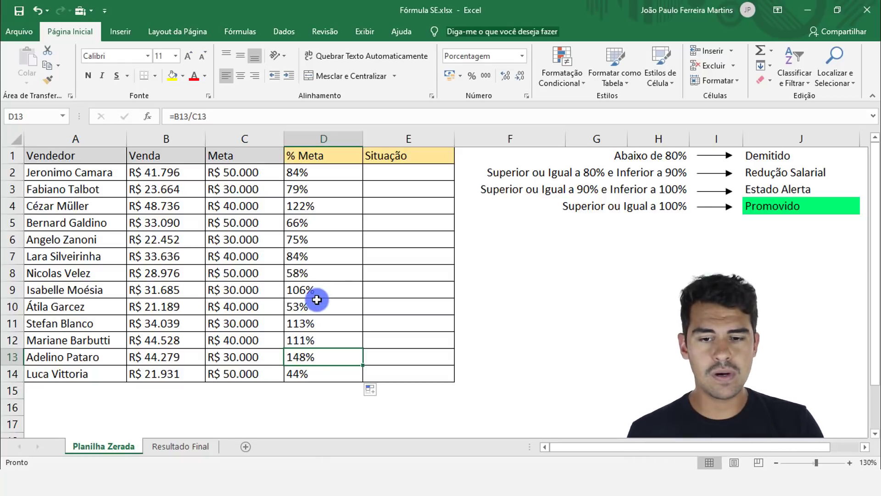
{"action": "left_click", "coordinate": [89, 306]}
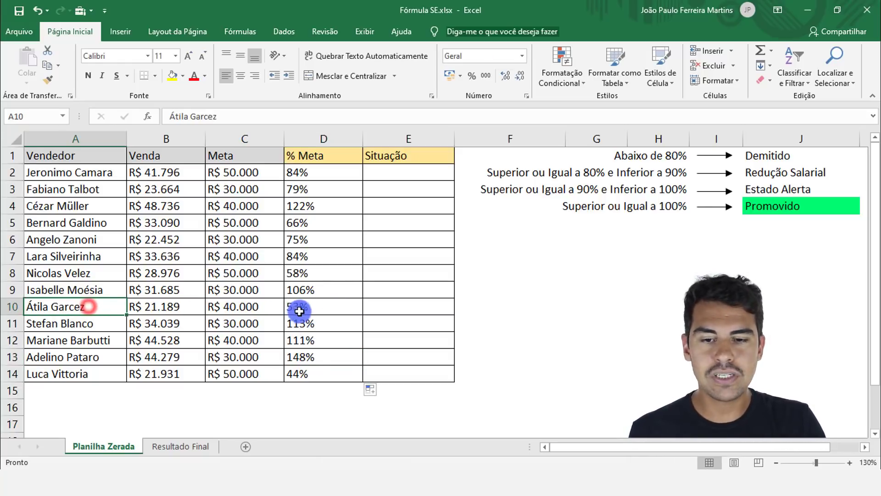
{"action": "left_click_drag", "start_coordinate": [299, 311], "coordinate": [118, 305]}
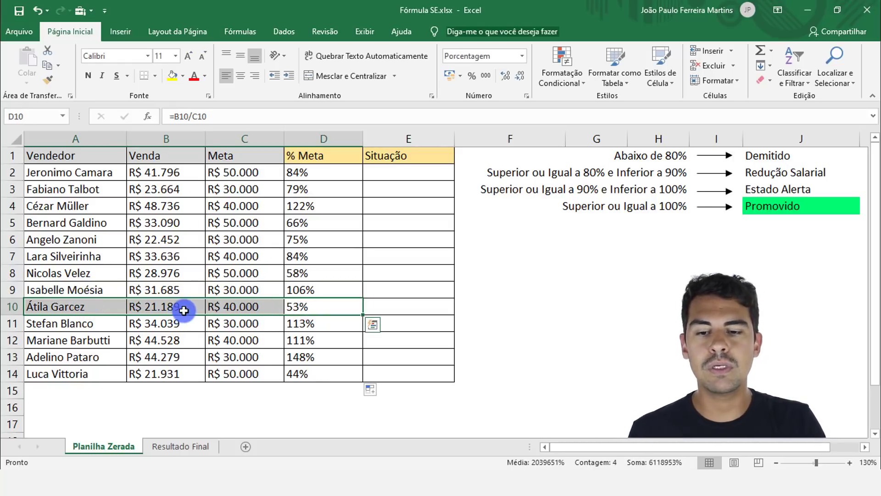
- Select the empty Situação range E2:E14 and go through its first cells
{"action": "left_click_drag", "start_coordinate": [401, 177], "coordinate": [413, 371]}
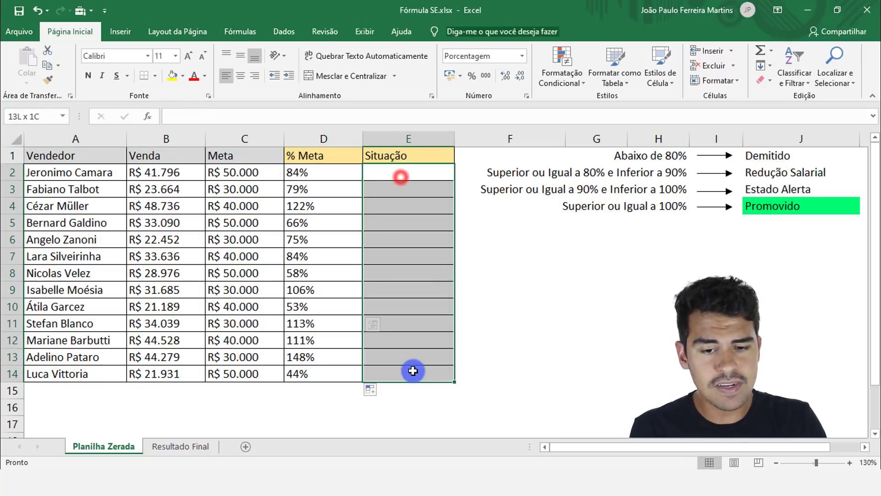
{"action": "key", "text": "Return"}
{"action": "key", "text": "Return"}
{"action": "key", "text": "Return"}
{"action": "key", "text": "Return"}
{"action": "key", "text": "Return"}
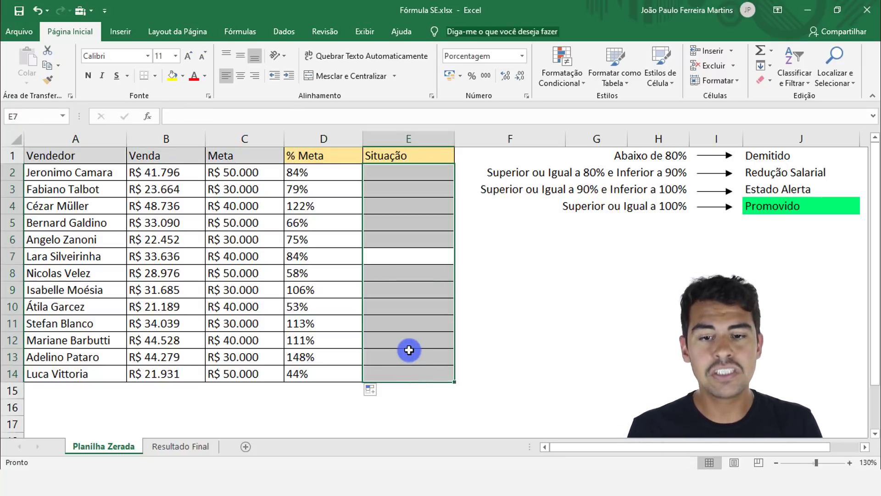
{"action": "key", "text": "Return"}
{"action": "key", "text": "Return"}
{"action": "key", "text": "Return"}
{"action": "key", "text": "Return"}
{"action": "key", "text": "Return"}
{"action": "key", "text": "Return"}
{"action": "key", "text": "Return"}
{"action": "key", "text": "Return"}
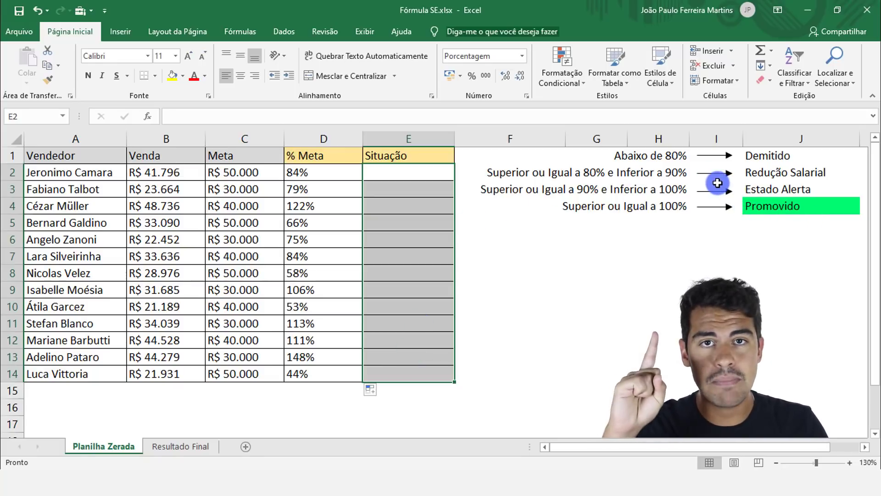
{"action": "left_click", "coordinate": [419, 172]}
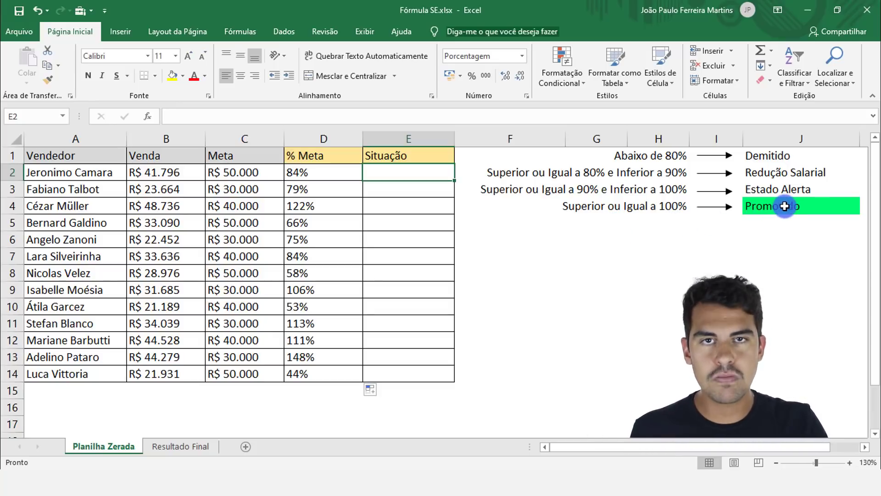
- Open data validation for the Situação range E2:E14 and set the allowed type to Lista
{"action": "left_click_drag", "start_coordinate": [388, 175], "coordinate": [394, 379]}
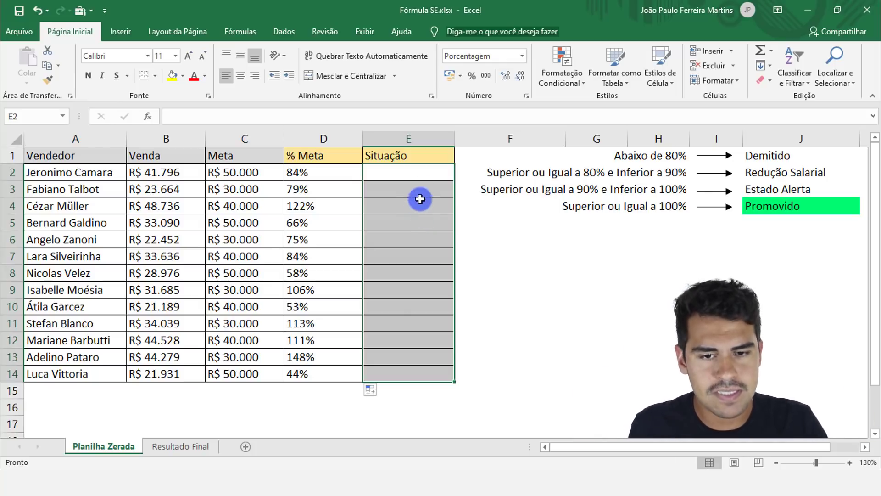
{"action": "left_click_drag", "start_coordinate": [426, 168], "coordinate": [425, 370]}
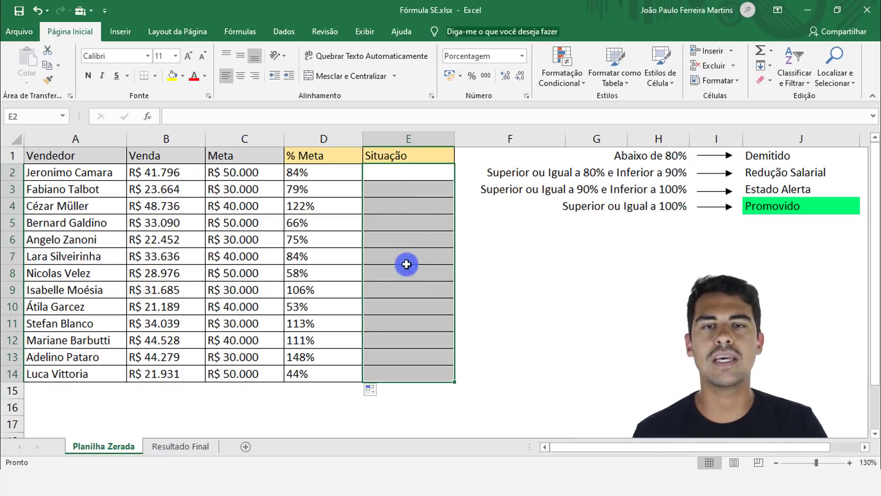
{"action": "left_click", "coordinate": [282, 29]}
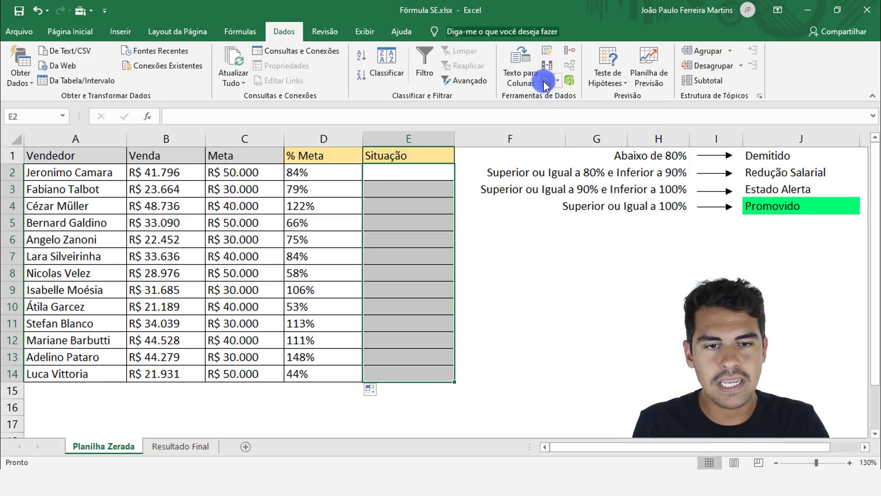
{"action": "left_click", "coordinate": [544, 82]}
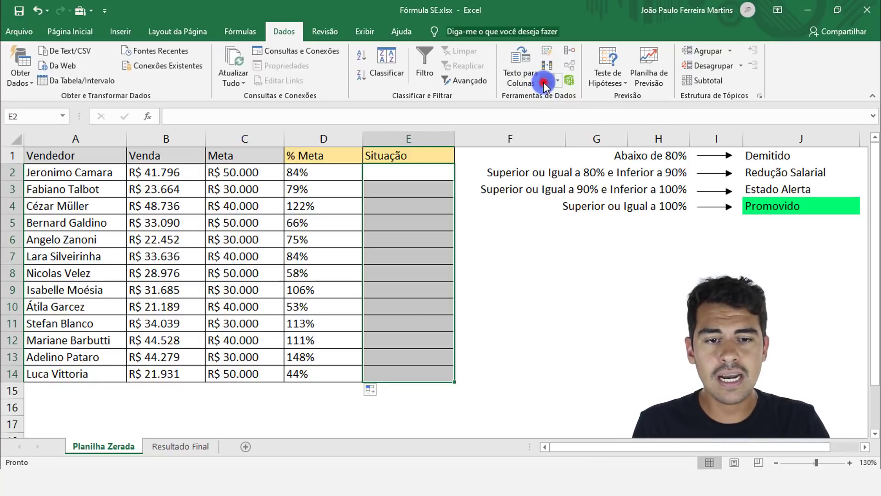
{"action": "left_click_drag", "start_coordinate": [463, 125], "coordinate": [284, 83]}
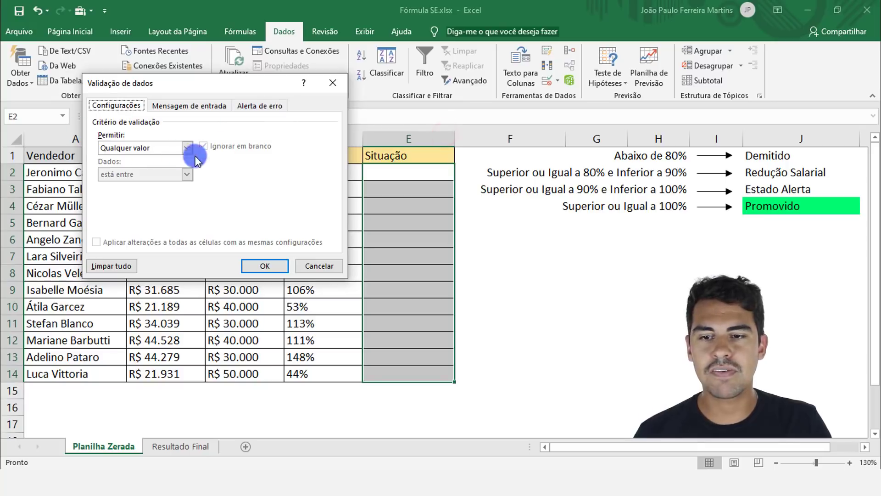
{"action": "left_click", "coordinate": [136, 148]}
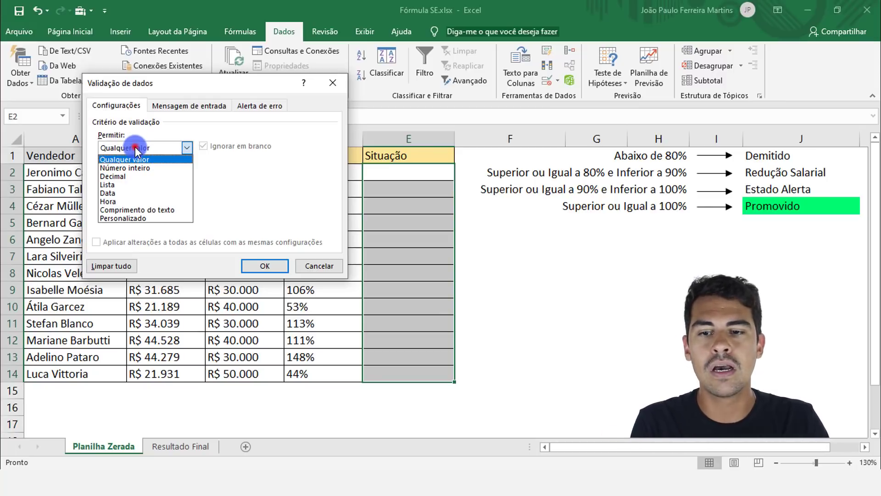
{"action": "left_click", "coordinate": [111, 183]}
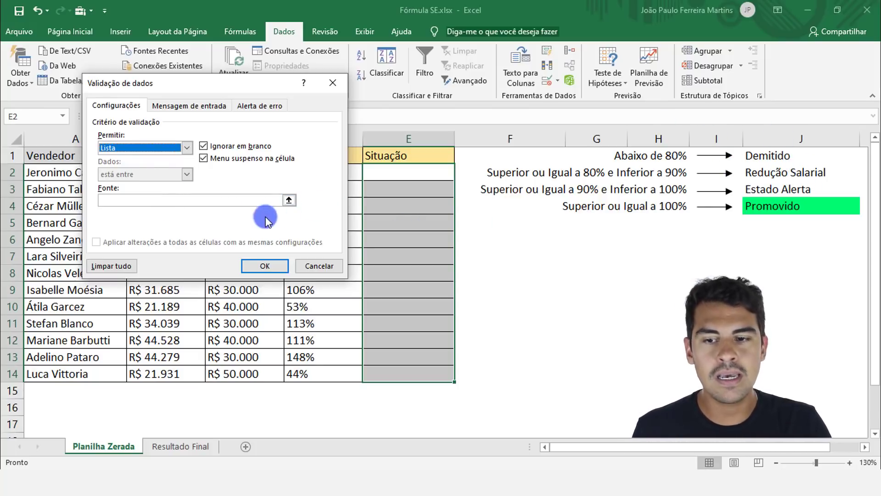
- Use the status names in J1:J4 as the validation list source and apply the rule
{"action": "left_click", "coordinate": [289, 200]}
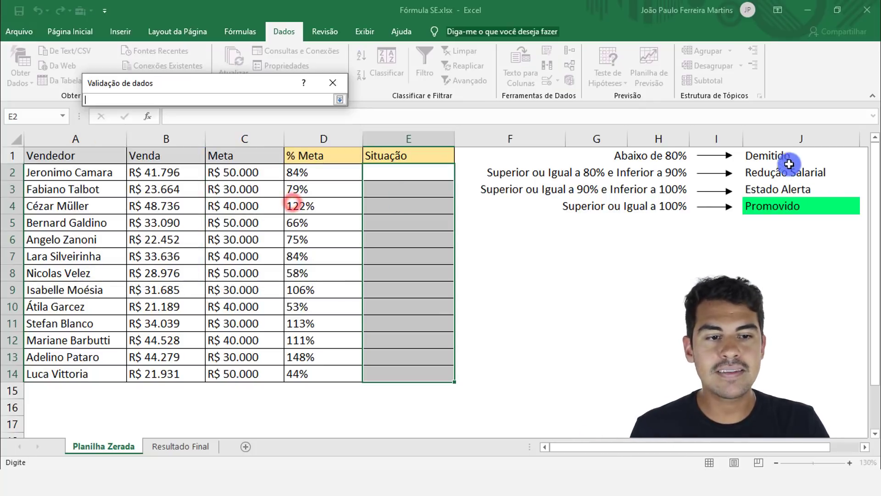
{"action": "left_click_drag", "start_coordinate": [780, 156], "coordinate": [781, 209]}
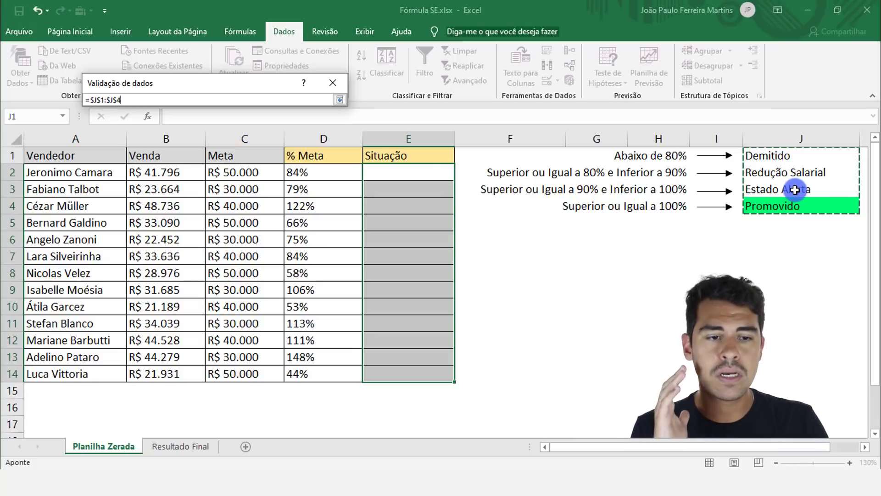
{"action": "key", "text": "Return"}
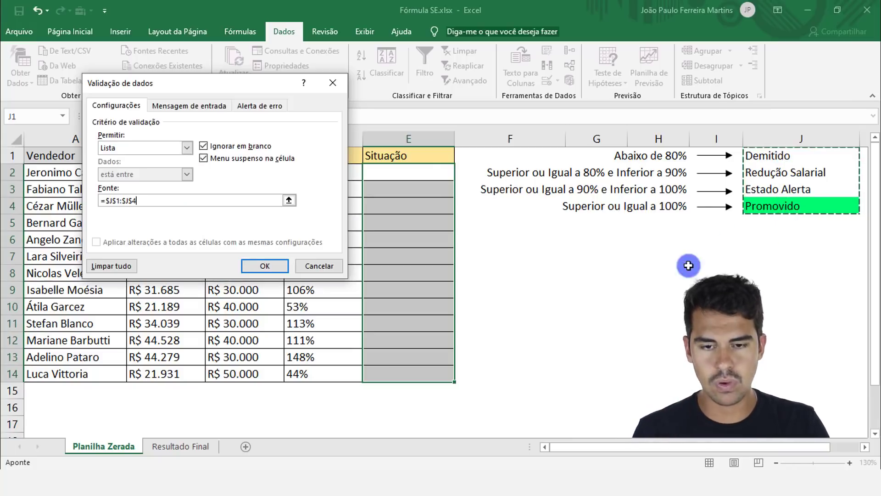
{"action": "left_click", "coordinate": [287, 265]}
- Test the validation in E2 by viewing its list options and trying to enter Contratado
{"action": "left_click", "coordinate": [426, 179]}
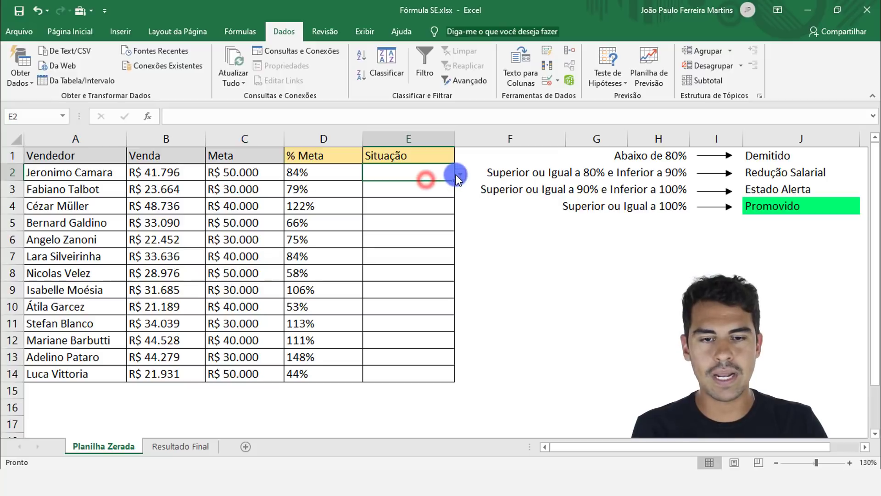
{"action": "left_click", "coordinate": [459, 174]}
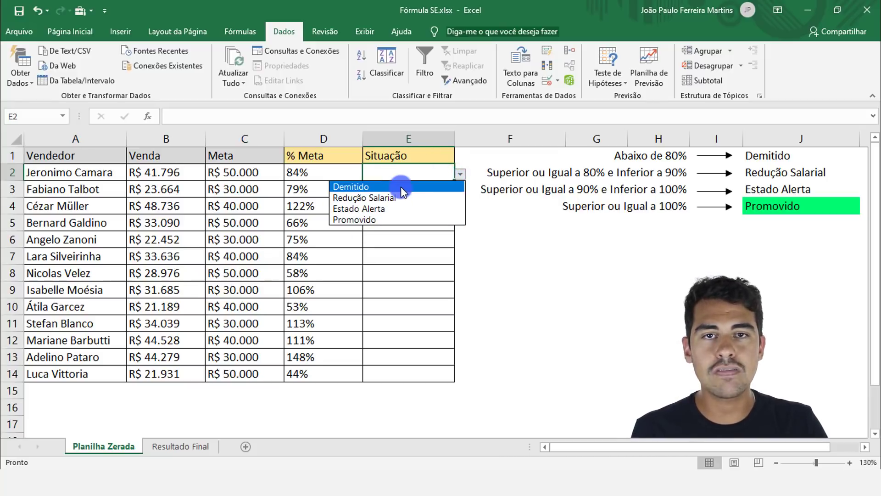
{"action": "left_click", "coordinate": [404, 173]}
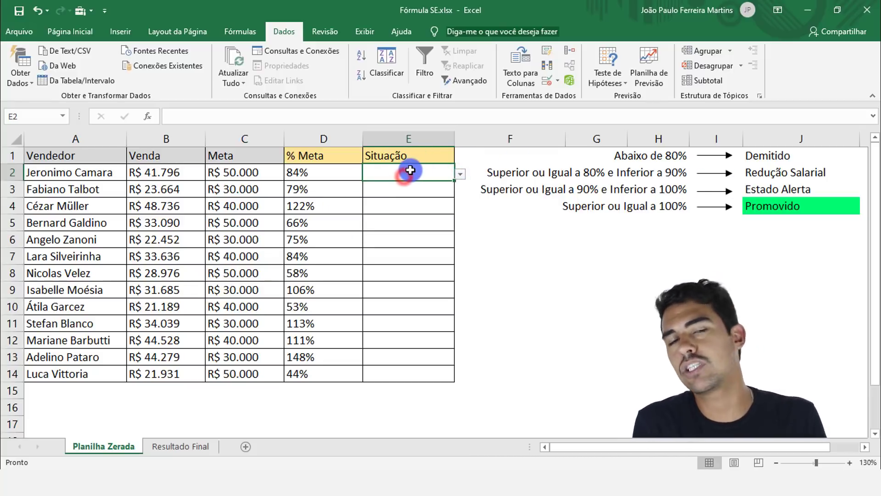
{"action": "type", "text": "Contratado"}
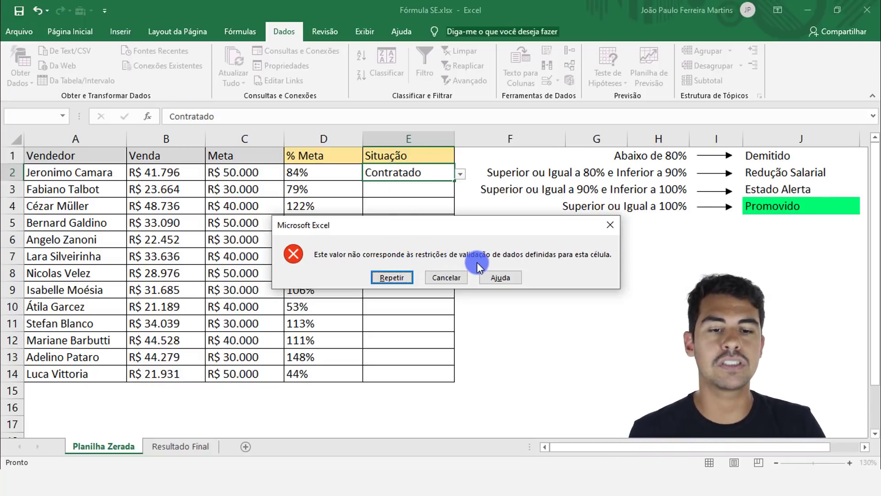
{"action": "left_click", "coordinate": [444, 278]}
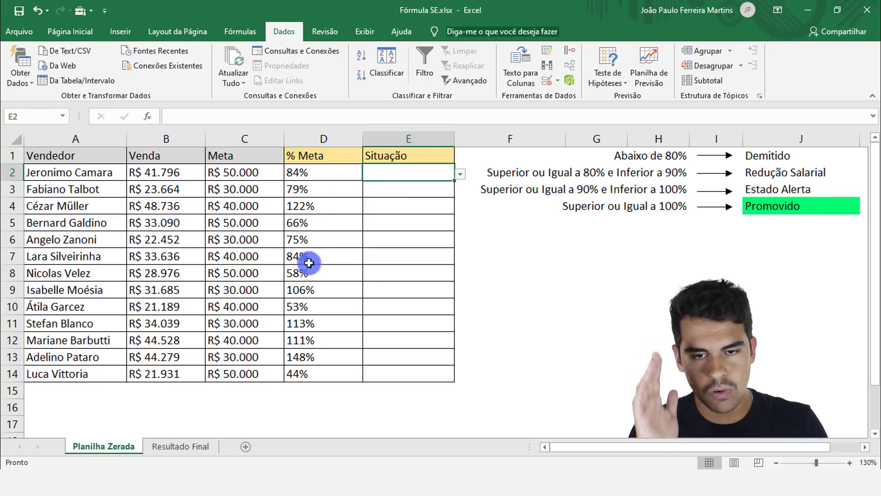
- Check the drop-down list in other Situação cells, including E7, and look over the % Meta column
{"action": "left_click_drag", "start_coordinate": [424, 186], "coordinate": [414, 165]}
{"action": "left_click", "coordinate": [402, 301]}
{"action": "left_click", "coordinate": [407, 350]}
{"action": "left_click", "coordinate": [408, 251]}
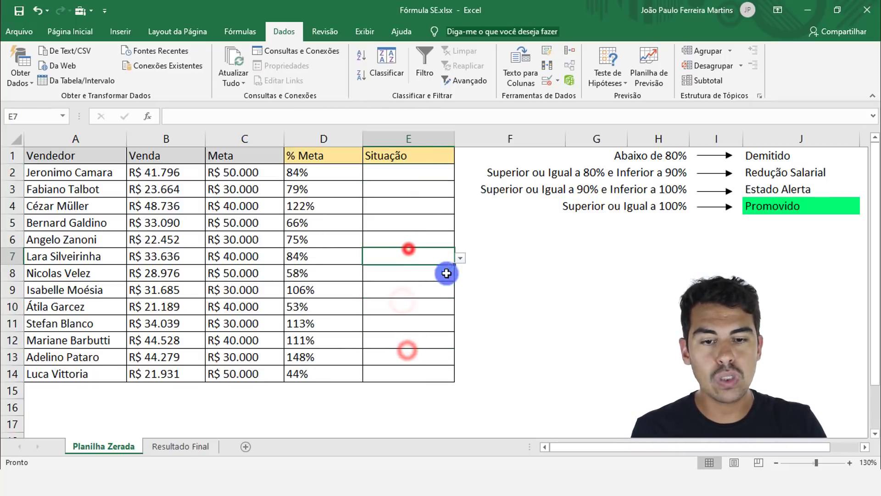
{"action": "left_click", "coordinate": [460, 260]}
{"action": "left_click", "coordinate": [428, 192]}
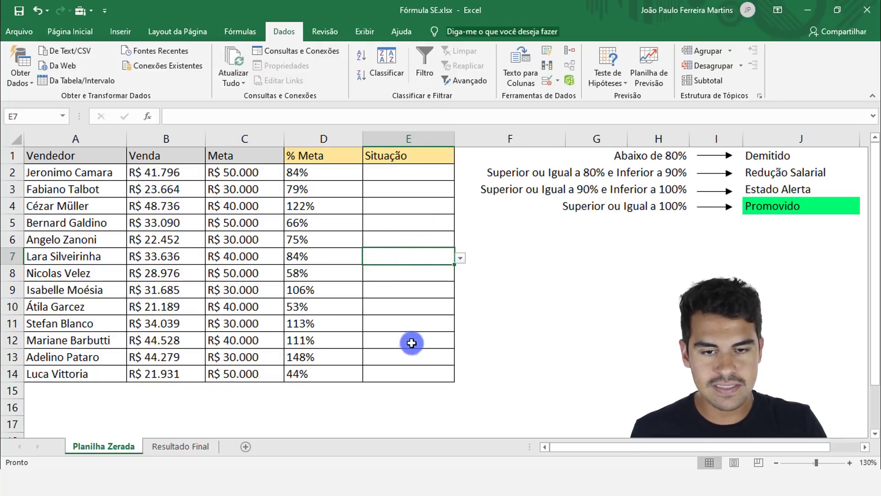
{"action": "left_click", "coordinate": [411, 173]}
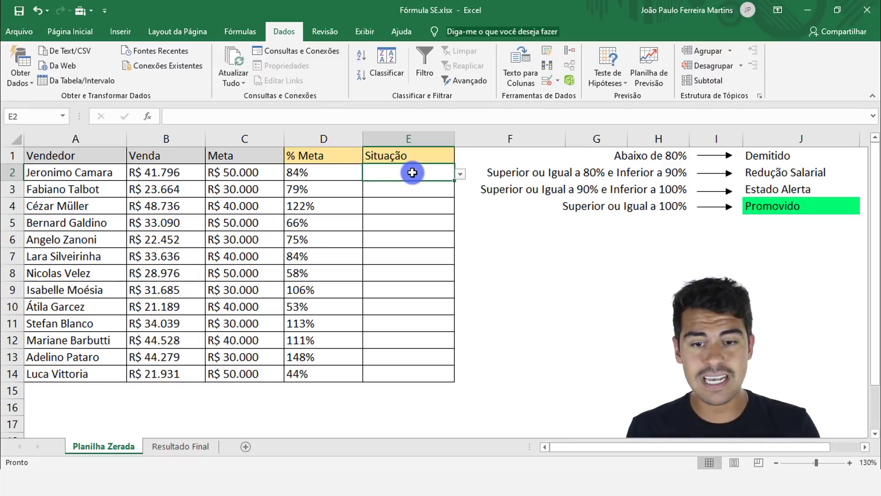
{"action": "left_click", "coordinate": [344, 179]}
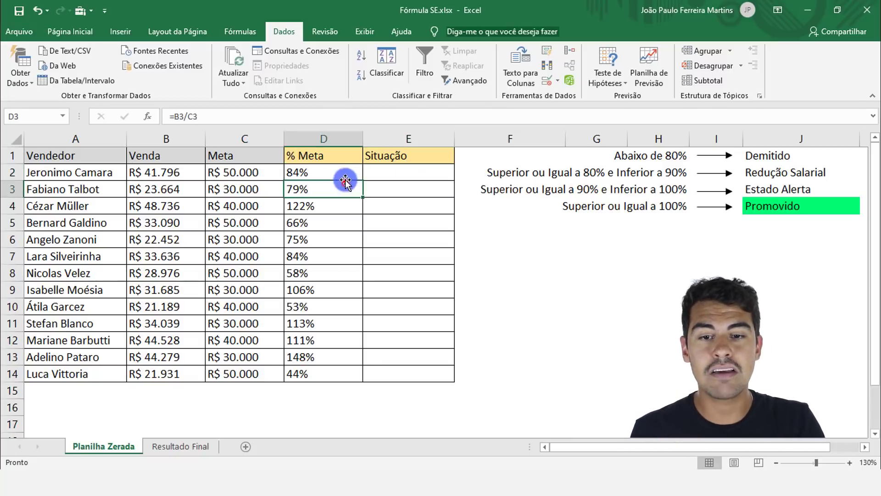
{"action": "left_click", "coordinate": [341, 140]}
- Begin an SE formula in E2 with the logical test D2<80%
{"action": "left_click", "coordinate": [377, 173]}
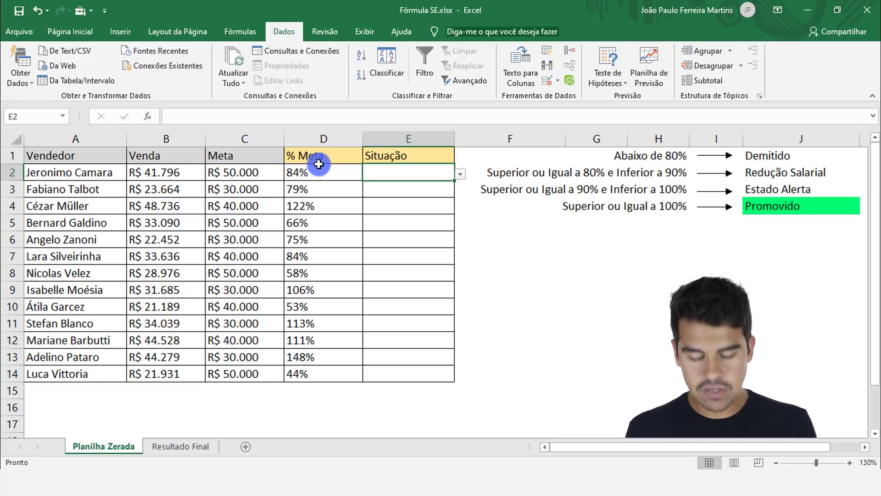
{"action": "type", "text": "=SE"}
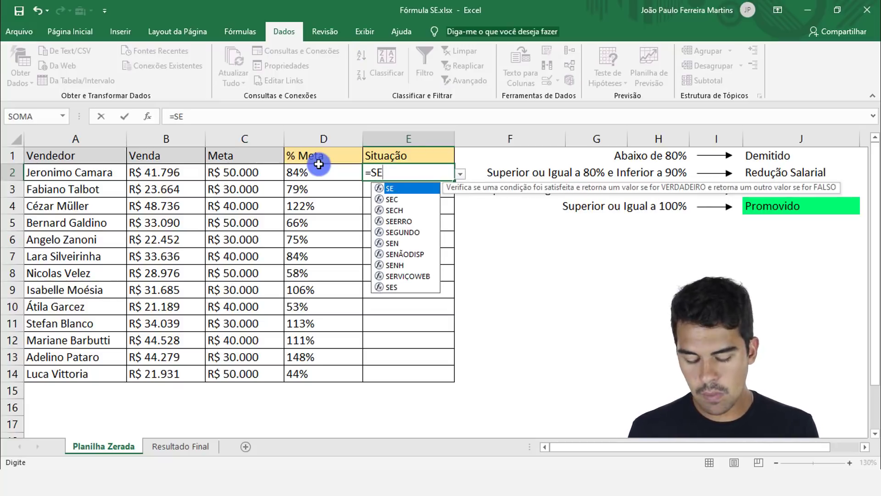
{"action": "type", "text": "("}
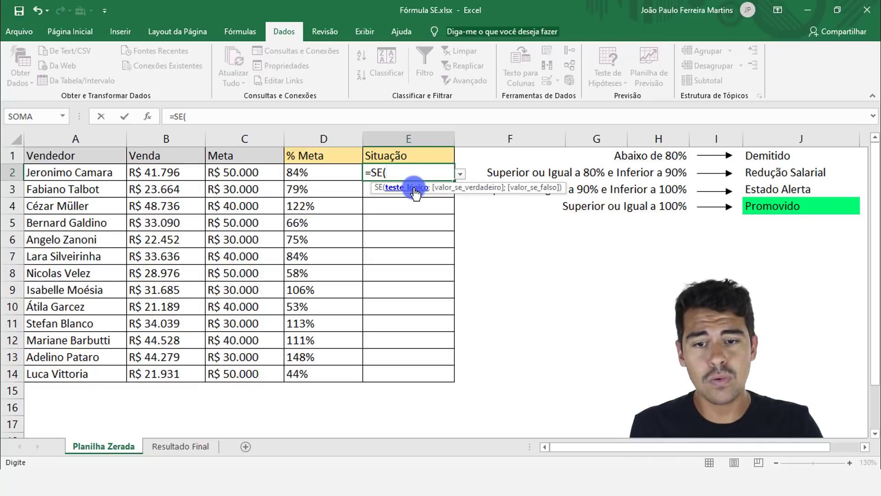
{"action": "left_click", "coordinate": [341, 167]}
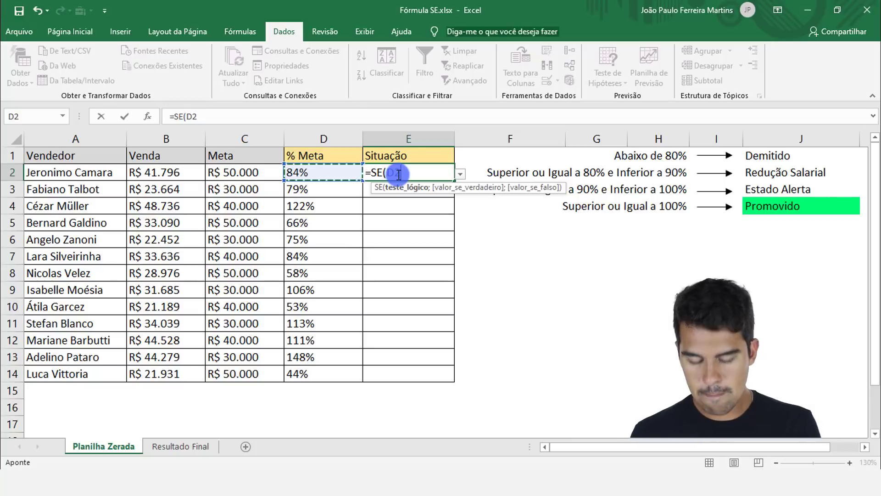
{"action": "type", "text": "<"}
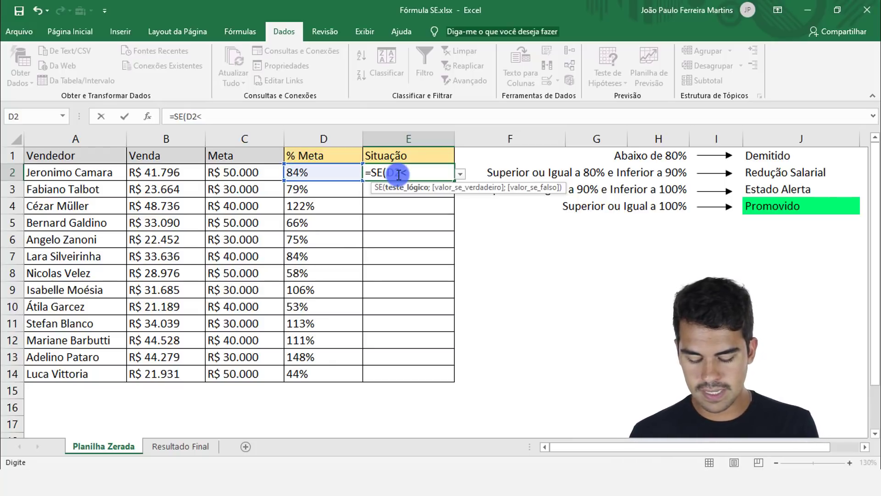
{"action": "type", "text": "80%"}
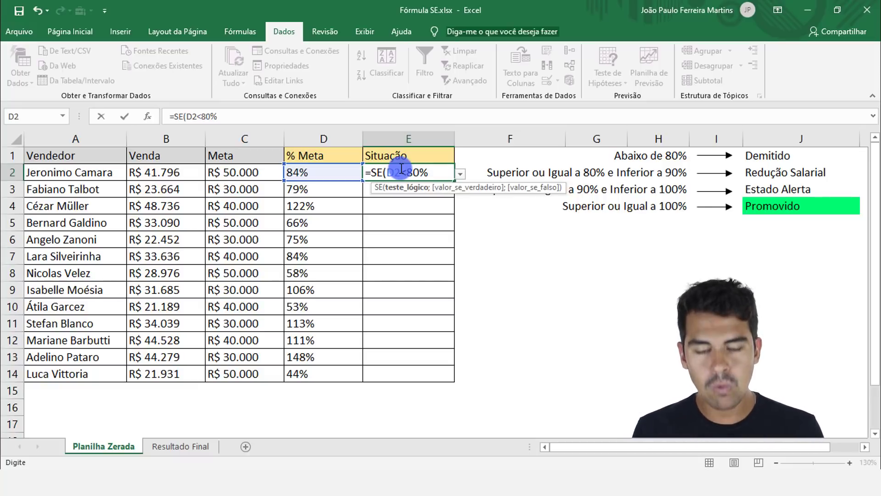
{"action": "type", "text": ";"}
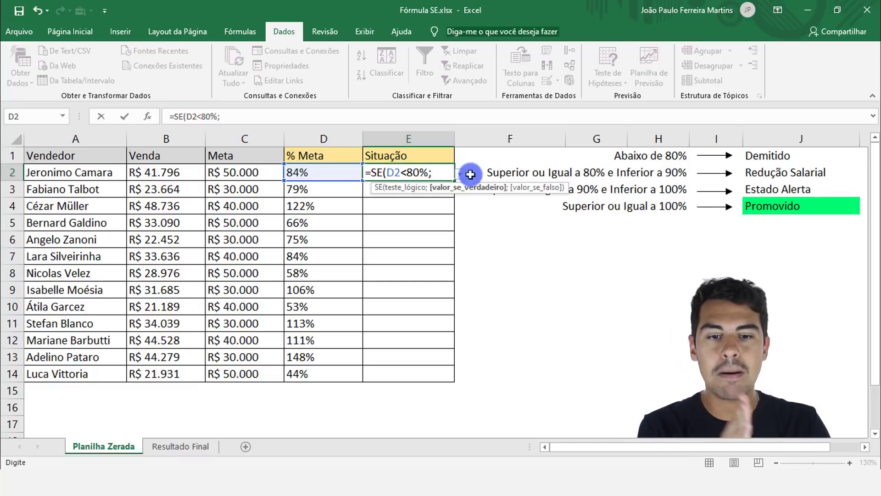
- Complete the SE formula in E2 with J1 as the value if true and J4 as the value if false
{"action": "left_click", "coordinate": [407, 188]}
{"action": "left_click", "coordinate": [474, 188]}
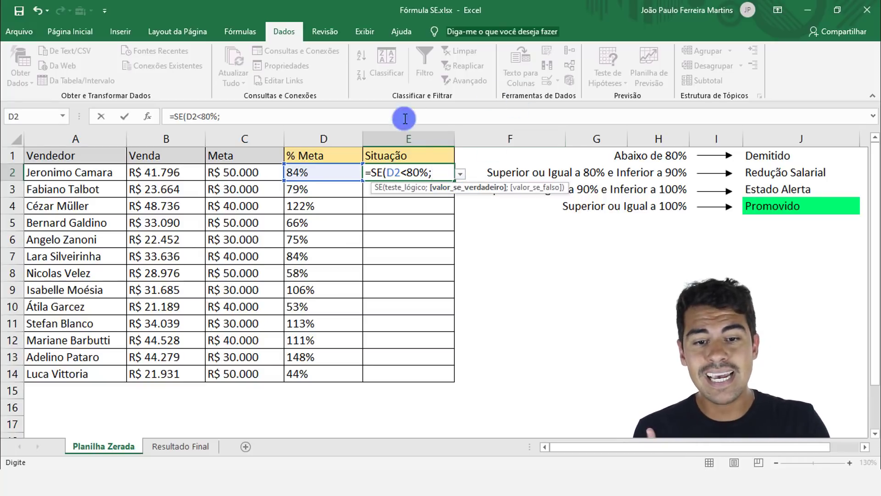
{"action": "left_click", "coordinate": [413, 188]}
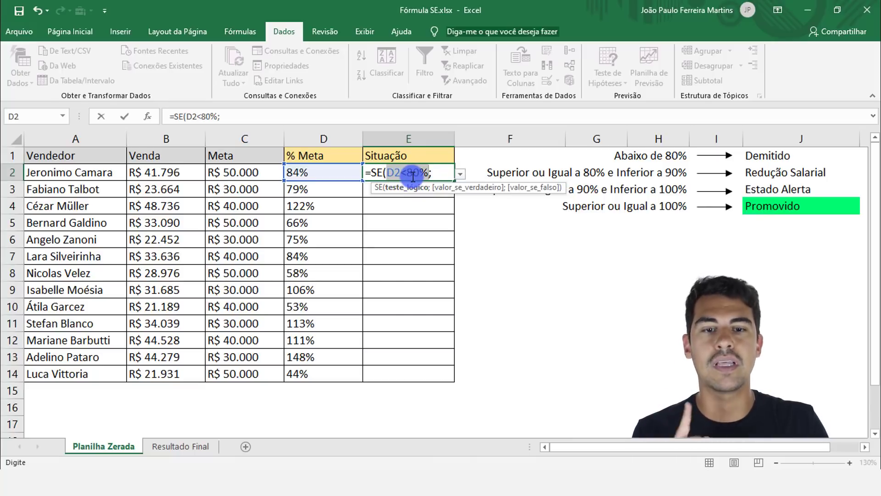
{"action": "left_click", "coordinate": [453, 187]}
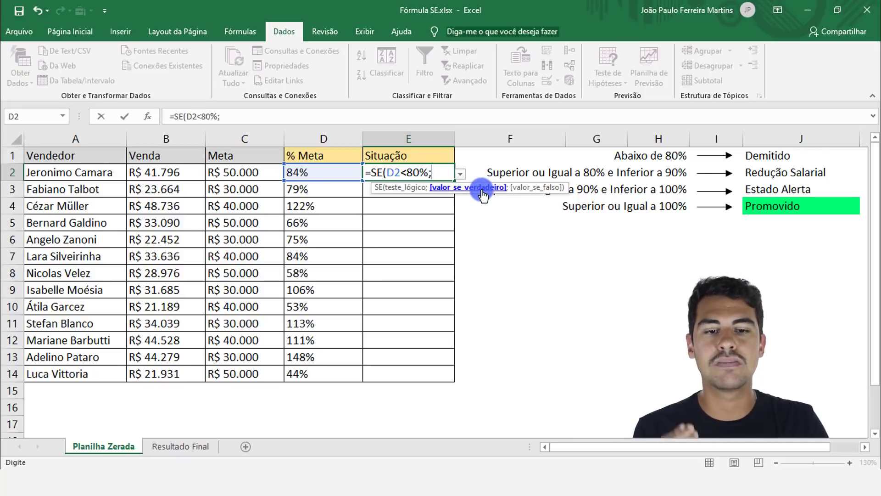
{"action": "left_click", "coordinate": [767, 157]}
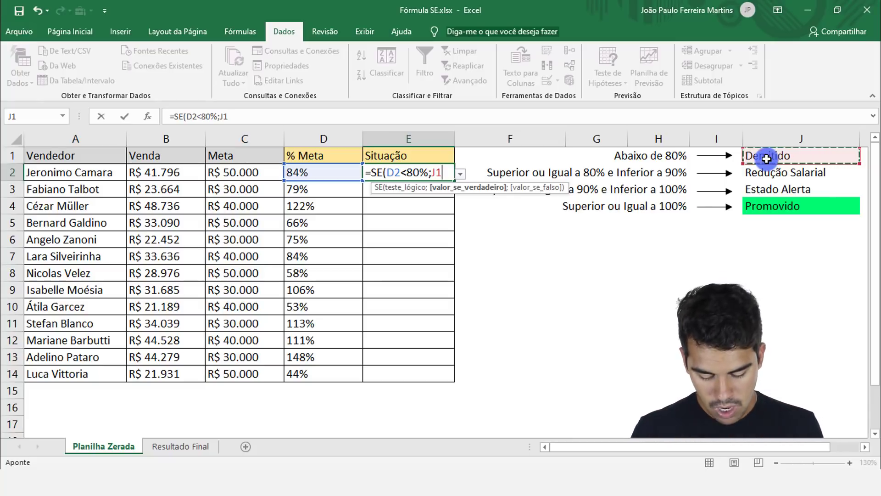
{"action": "type", "text": ";"}
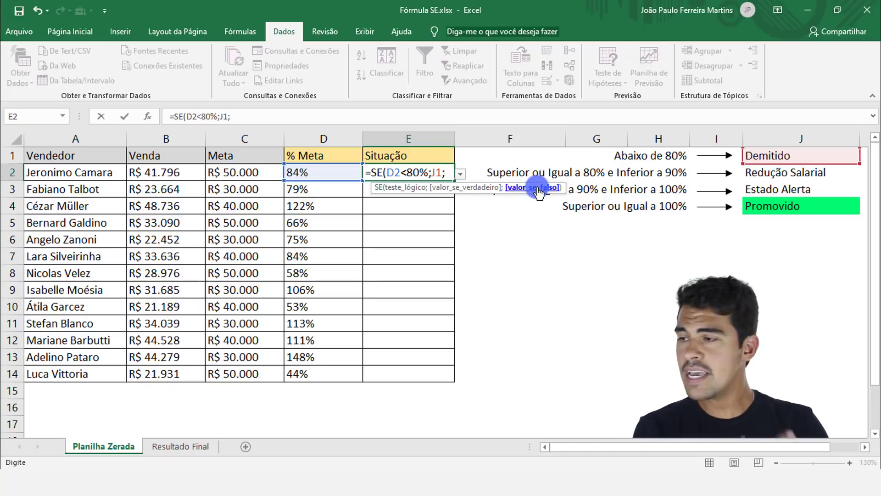
{"action": "left_click", "coordinate": [793, 204]}
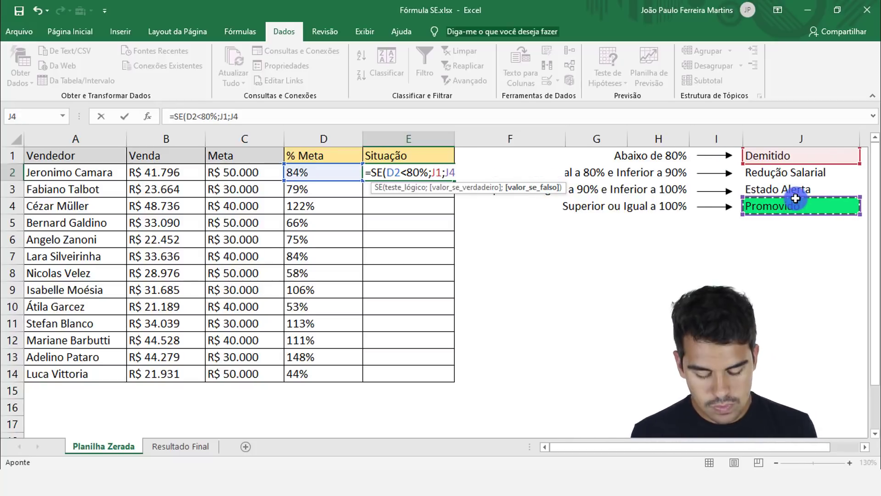
{"action": "key", "text": "Return"}
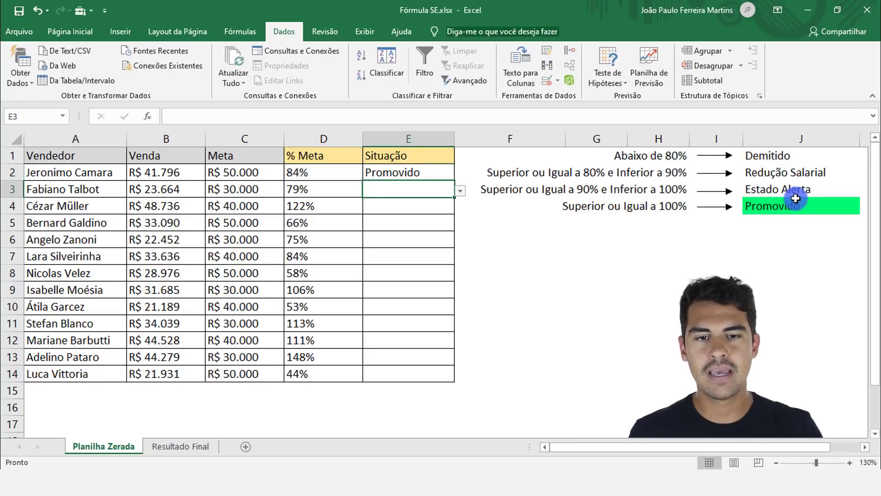
- Test the SE formula in E2 by entering 70% in D2, and undo that entry
{"action": "left_click", "coordinate": [419, 173]}
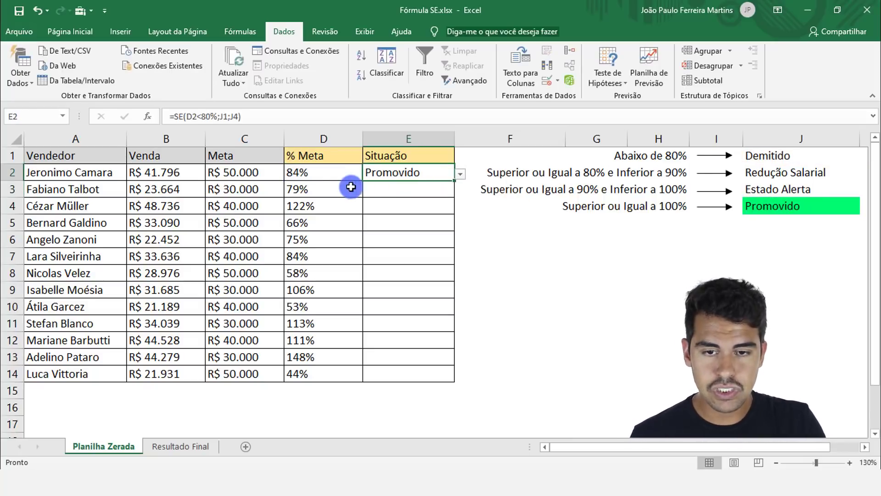
{"action": "left_click", "coordinate": [345, 173]}
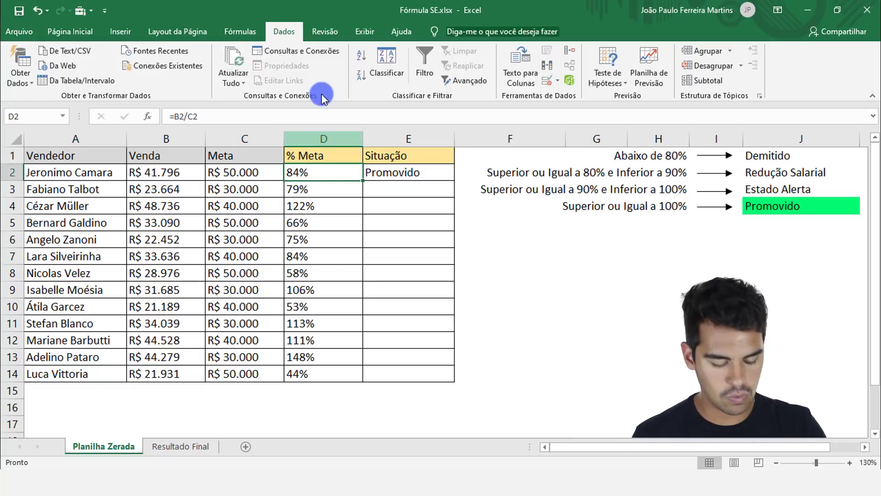
{"action": "type", "text": "70"}
{"action": "key", "text": "Return"}
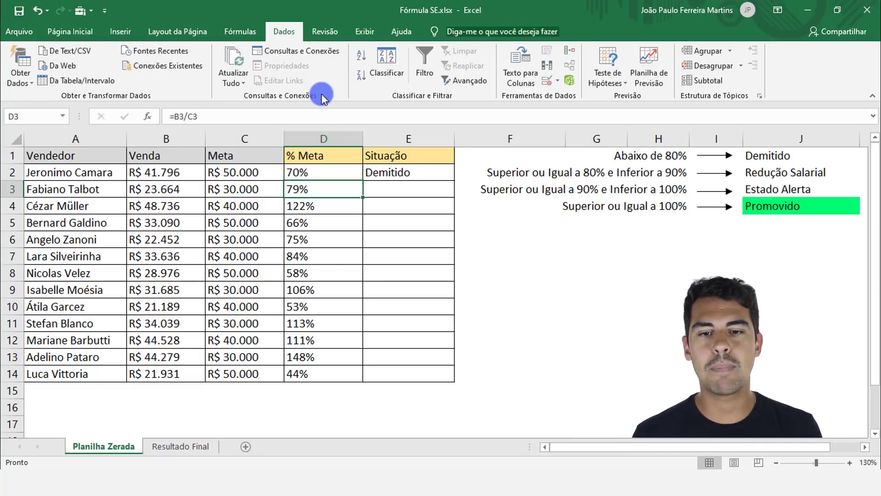
{"action": "left_click", "coordinate": [387, 176]}
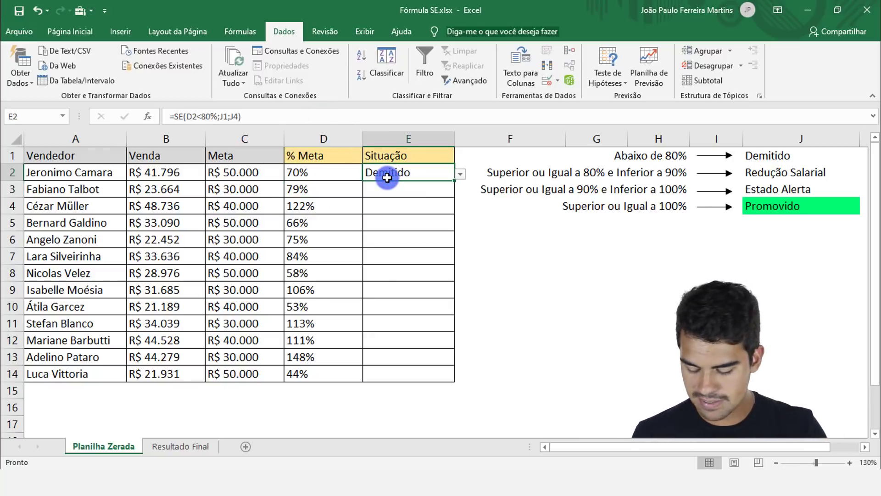
{"action": "key", "text": "ctrl+z"}
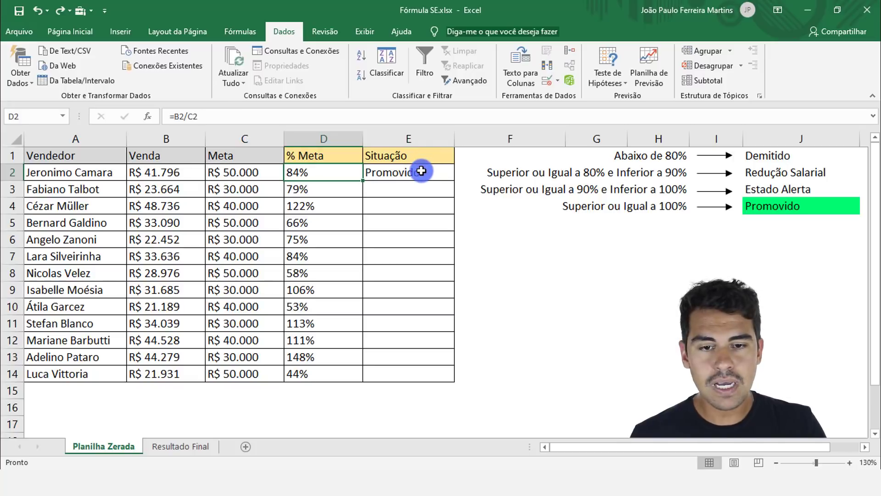
- Reopen the SE formula in E2, remove J4 as its value if false, and review the formula's arguments
{"action": "left_click", "coordinate": [421, 171]}
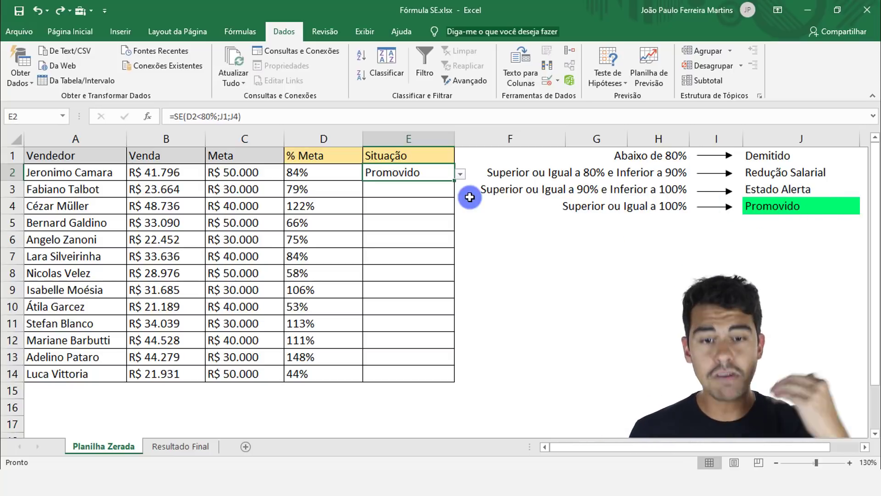
{"action": "key", "text": "F2"}
{"action": "key", "text": "BackSpace"}
{"action": "key", "text": "BackSpace"}
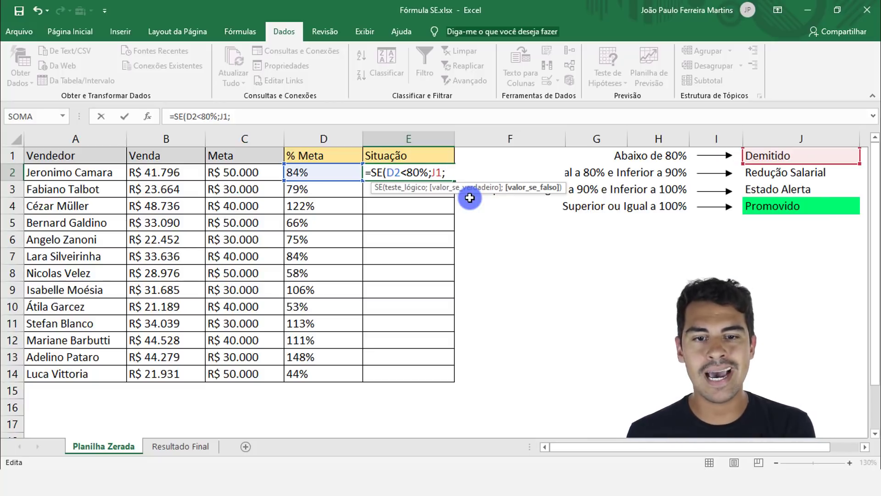
{"action": "left_click", "coordinate": [404, 187]}
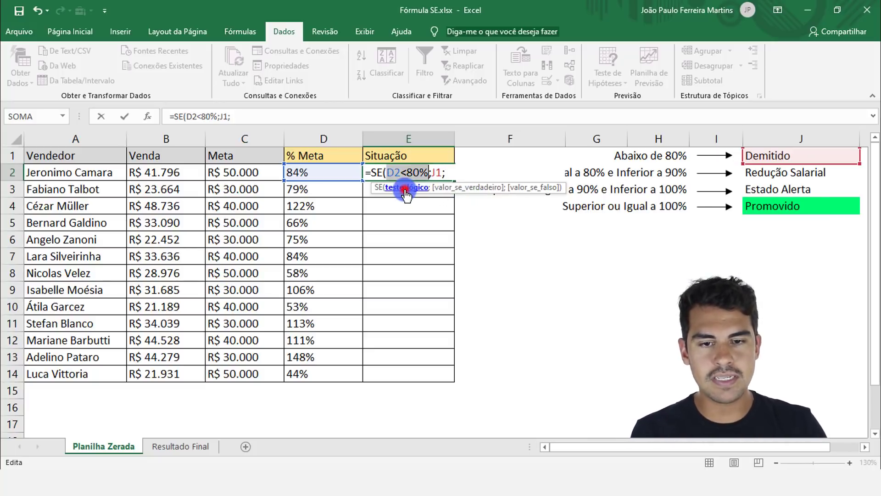
{"action": "left_click", "coordinate": [463, 188]}
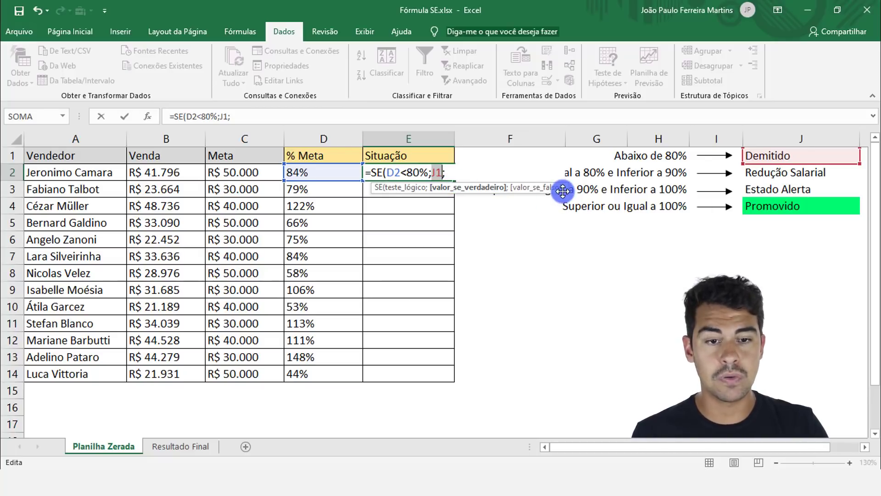
{"action": "left_click", "coordinate": [552, 190]}
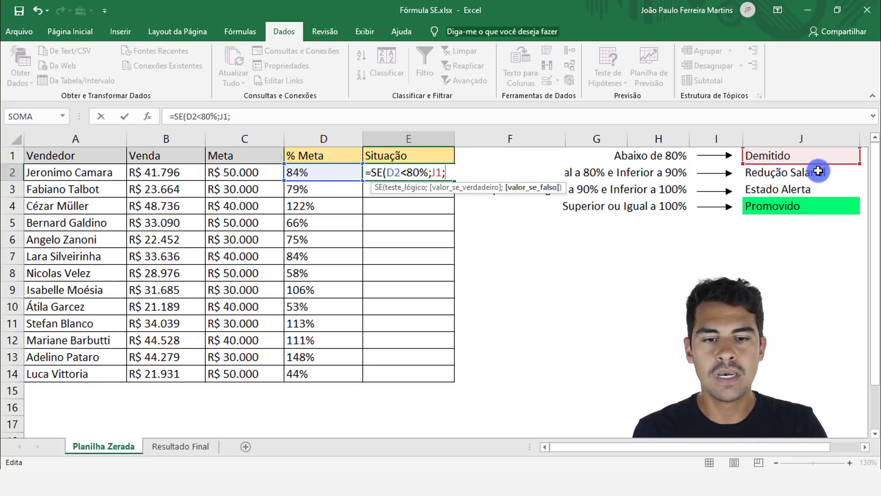
- Nest a second SE as the value if false in E2, testing D2<90% with J2 as the value if true
{"action": "type", "text": "SE("}
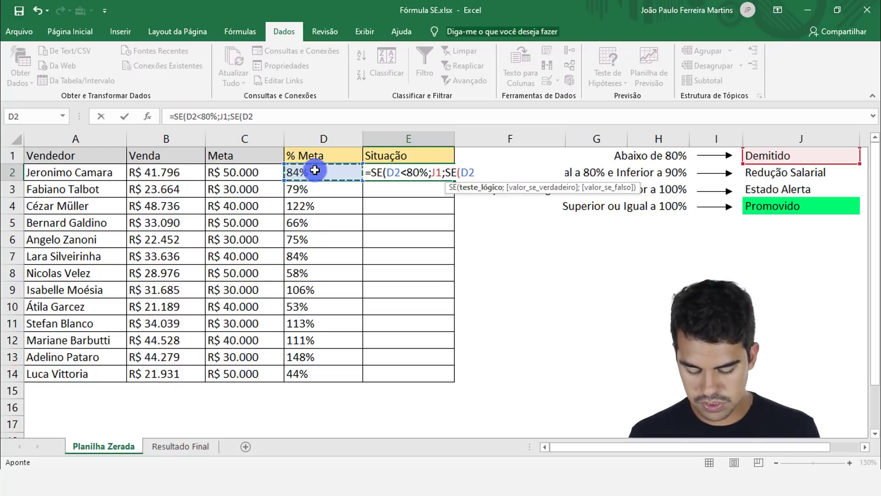
{"action": "type", "text": "<90%"}
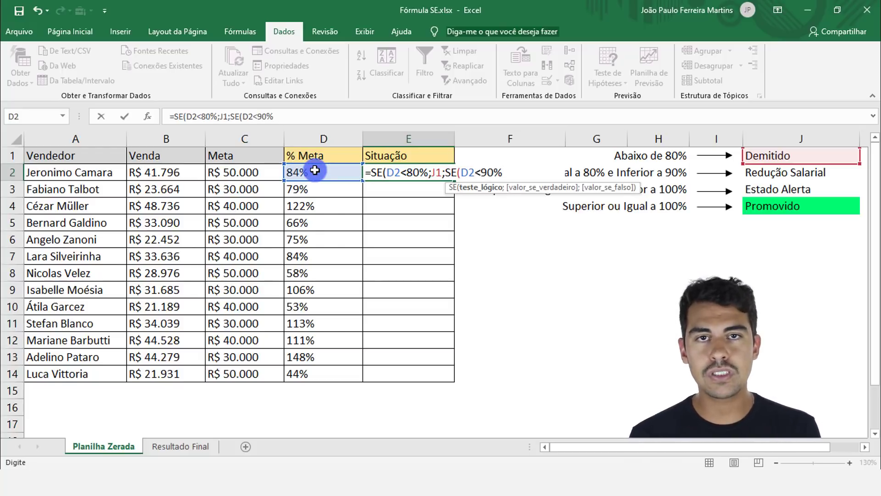
{"action": "type", "text": ";"}
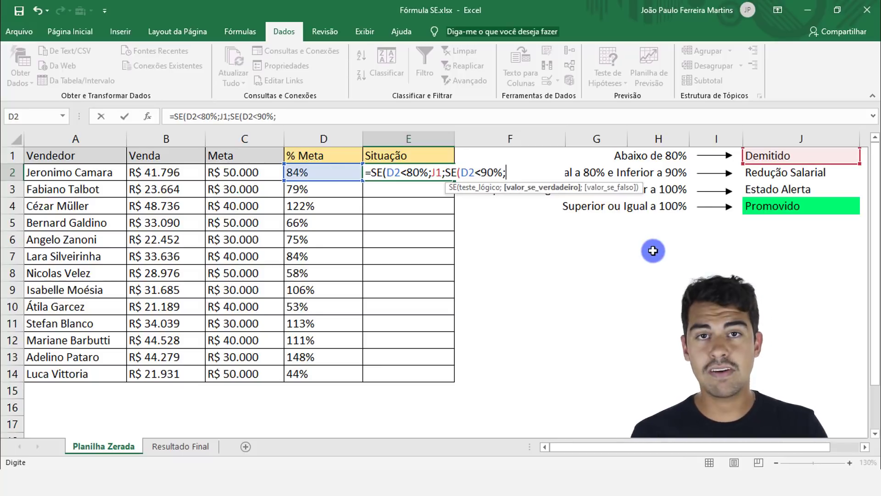
{"action": "left_click", "coordinate": [782, 170]}
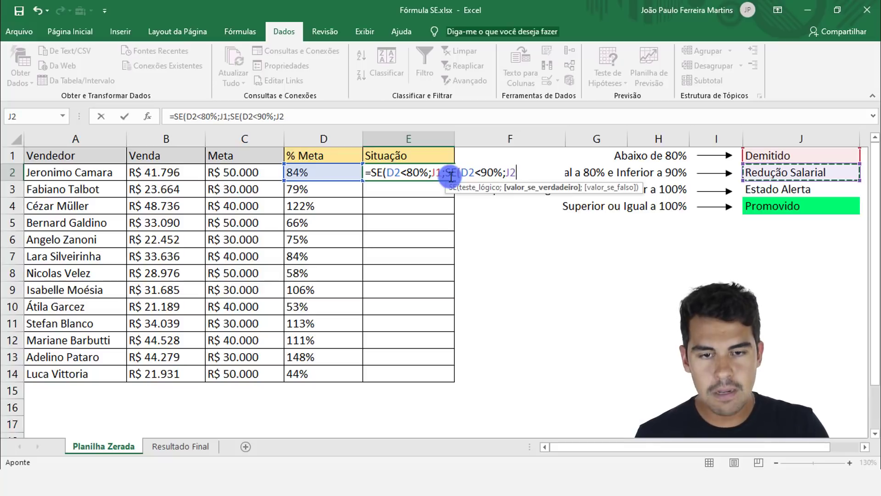
{"action": "left_click", "coordinate": [436, 173]}
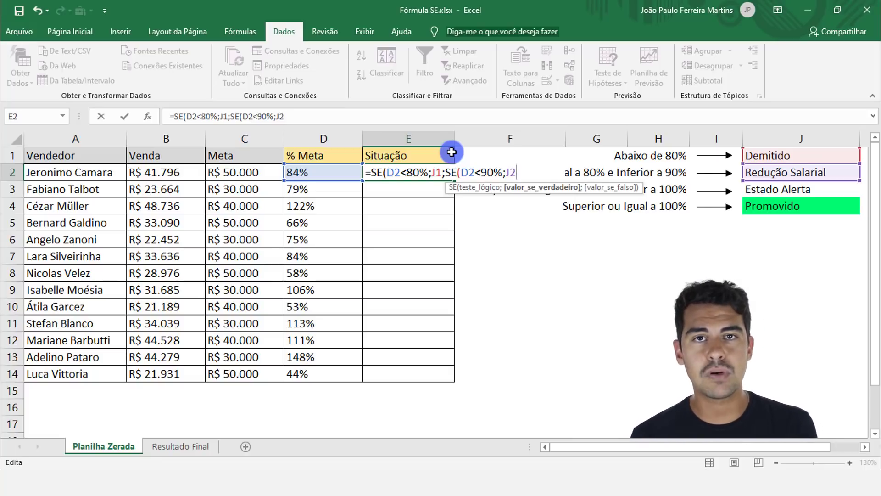
{"action": "type", "text": ";"}
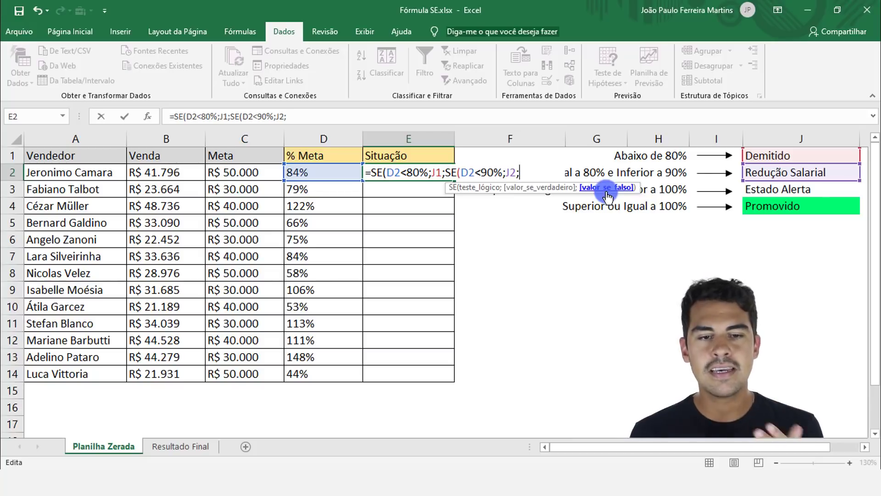
- Nest a third SE in E2 with the logical test D2<100%, and move the argument tooltip off the criteria table
{"action": "type", "text": "SE("}
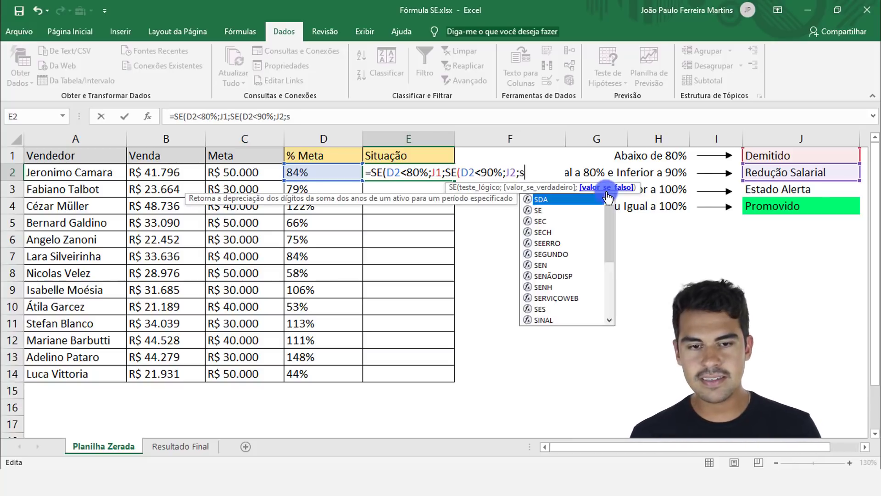
{"action": "left_click", "coordinate": [333, 174]}
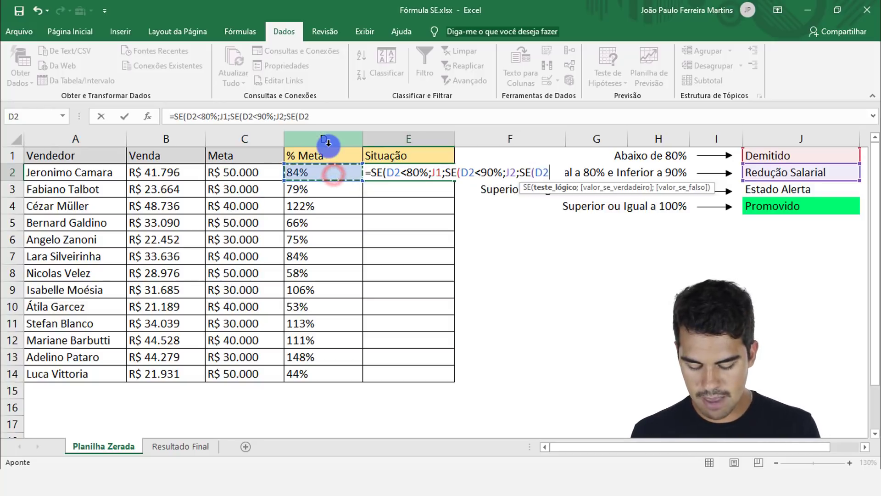
{"action": "type", "text": "<100"}
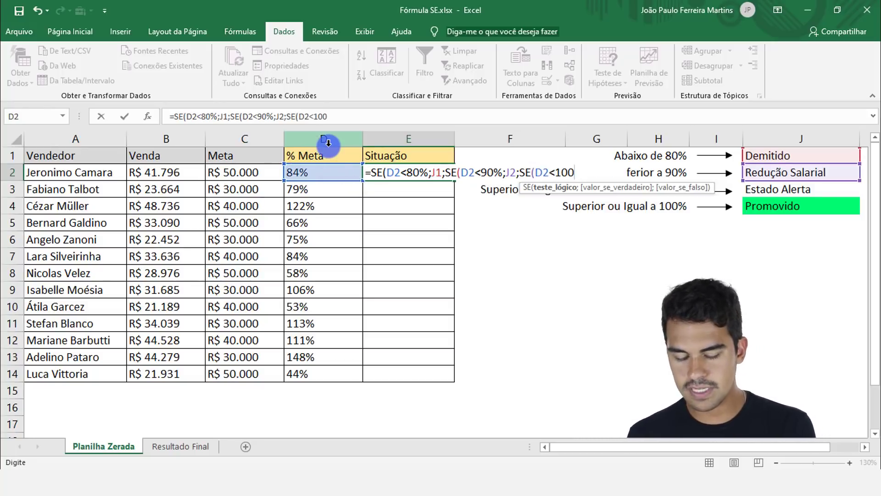
{"action": "type", "text": "%"}
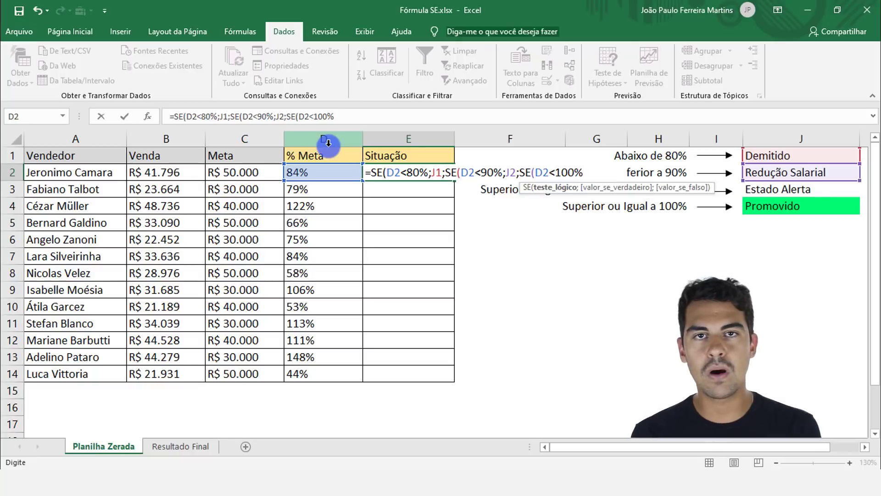
{"action": "left_click", "coordinate": [528, 172]}
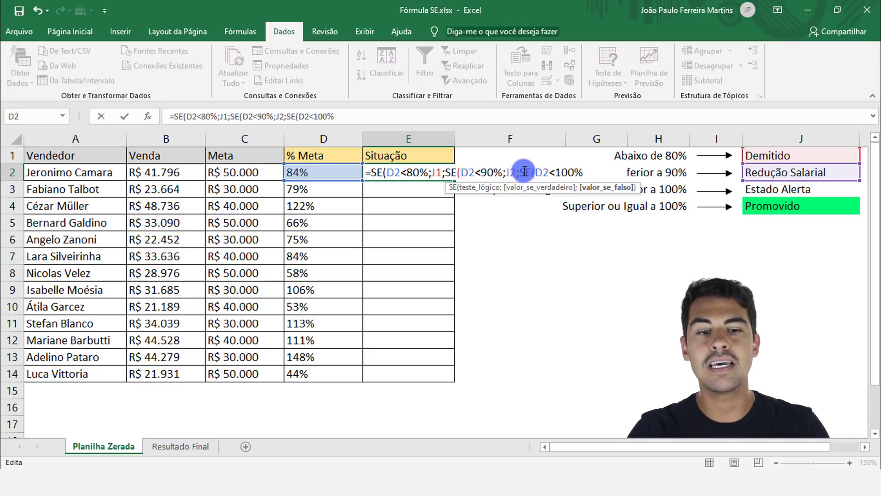
{"action": "left_click", "coordinate": [586, 171]}
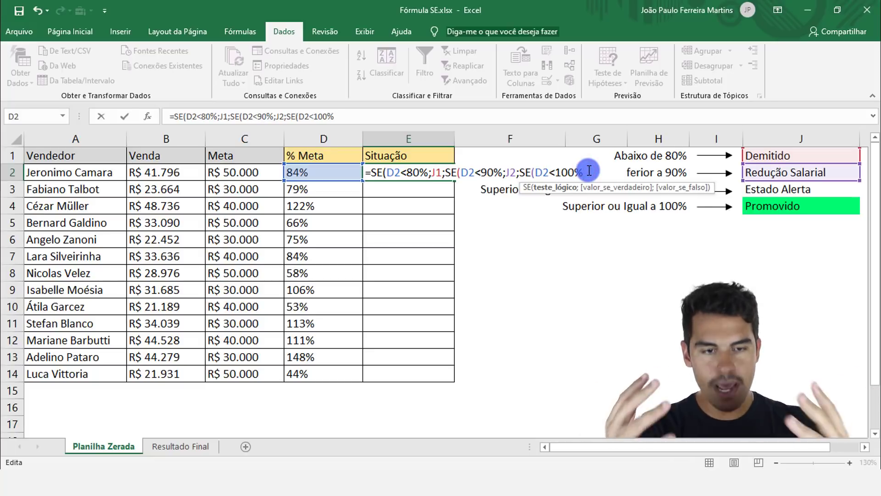
{"action": "left_click_drag", "start_coordinate": [577, 189], "coordinate": [581, 104]}
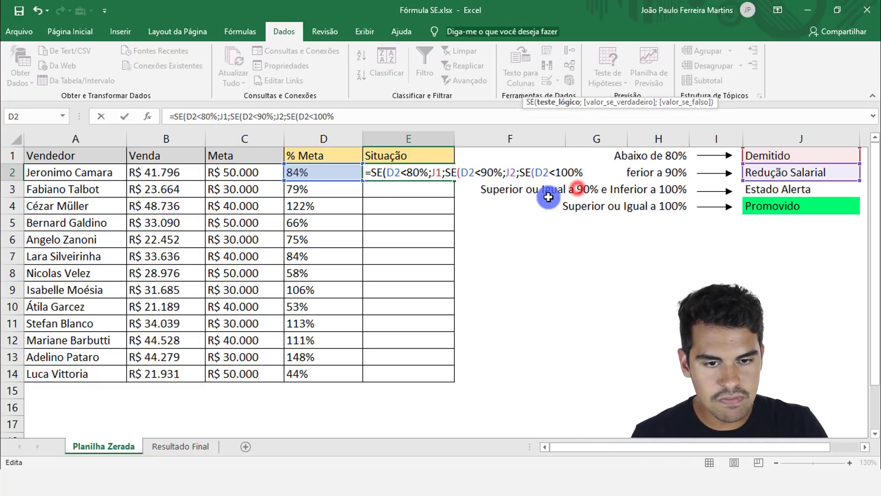
- Complete the nested SE formula in E2 with J3 as the value if true and J4 as the value if false
{"action": "type", "text": ";"}
{"action": "left_click", "coordinate": [800, 190]}
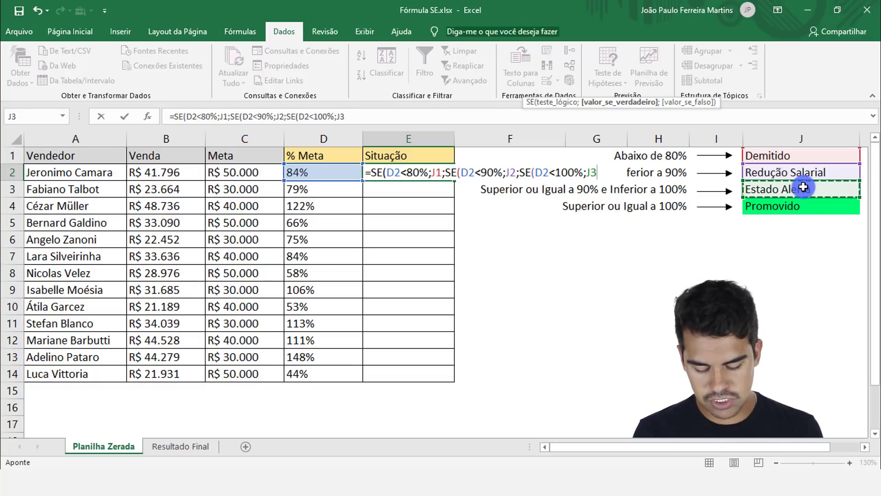
{"action": "type", "text": ";"}
{"action": "left_click", "coordinate": [787, 208]}
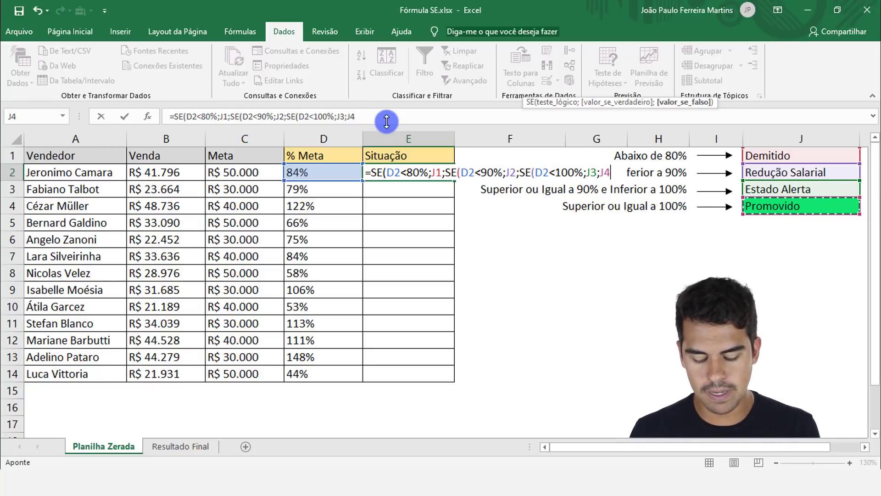
{"action": "type", "text": ")))"}
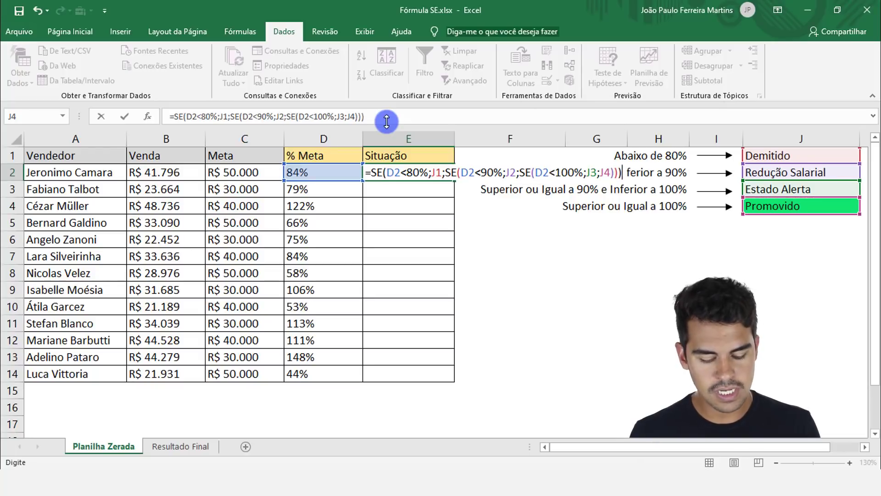
{"action": "key", "text": "Return"}
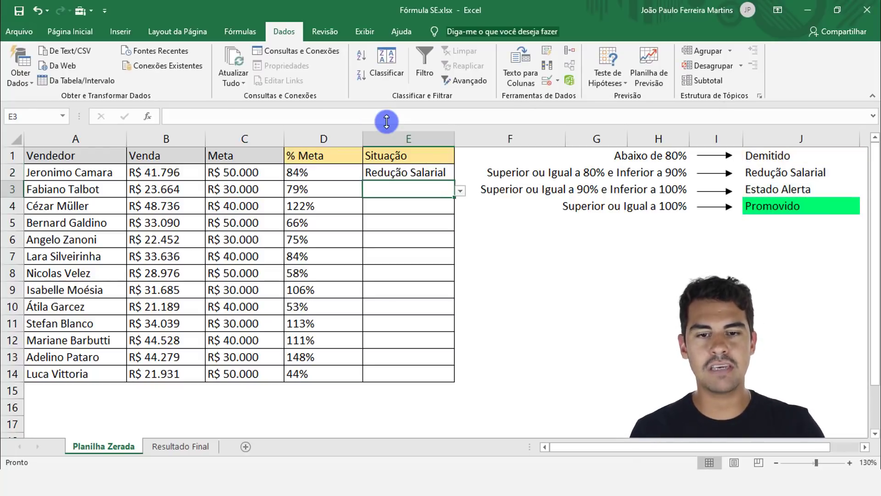
- Check E2 against the Redução Salarial rule, and test it with 92% in D2 against the Estado Alerta rule
{"action": "left_click", "coordinate": [409, 178]}
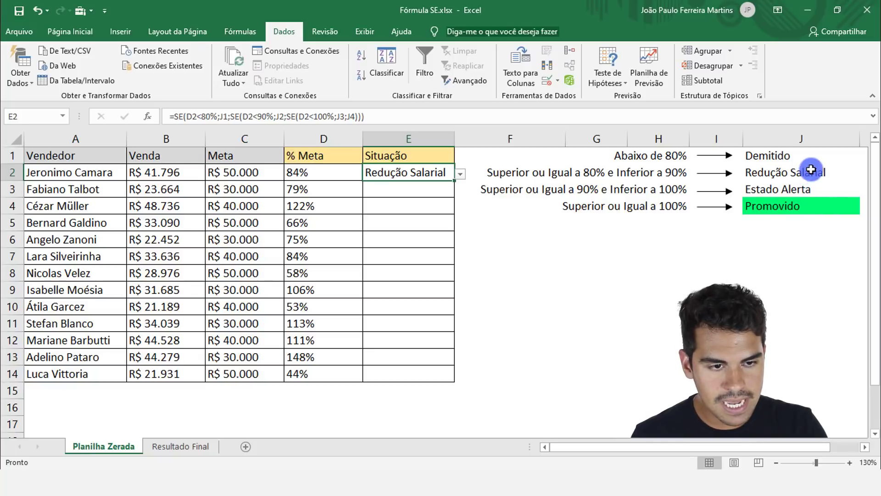
{"action": "left_click_drag", "start_coordinate": [811, 171], "coordinate": [507, 173]}
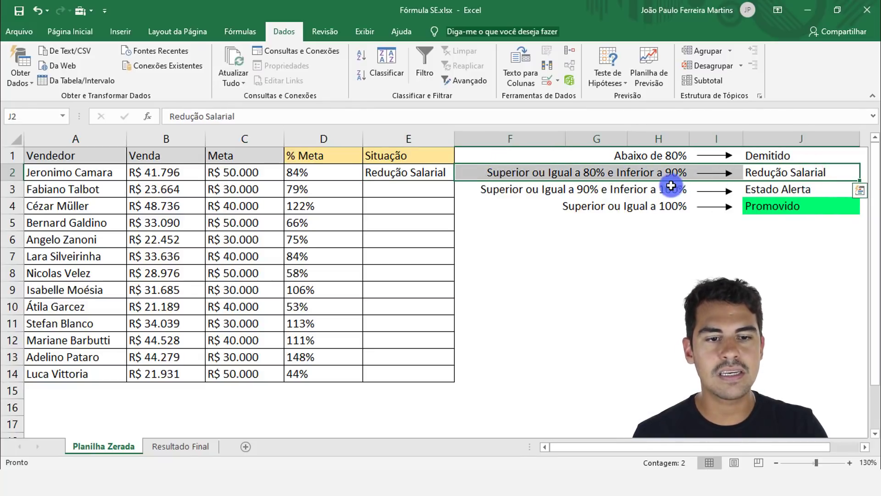
{"action": "left_click", "coordinate": [344, 172]}
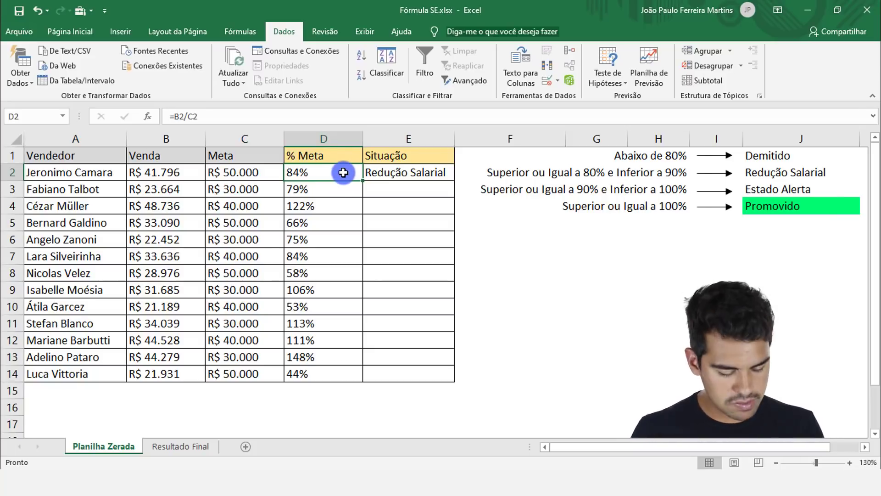
{"action": "type", "text": "92"}
{"action": "key", "text": "Return"}
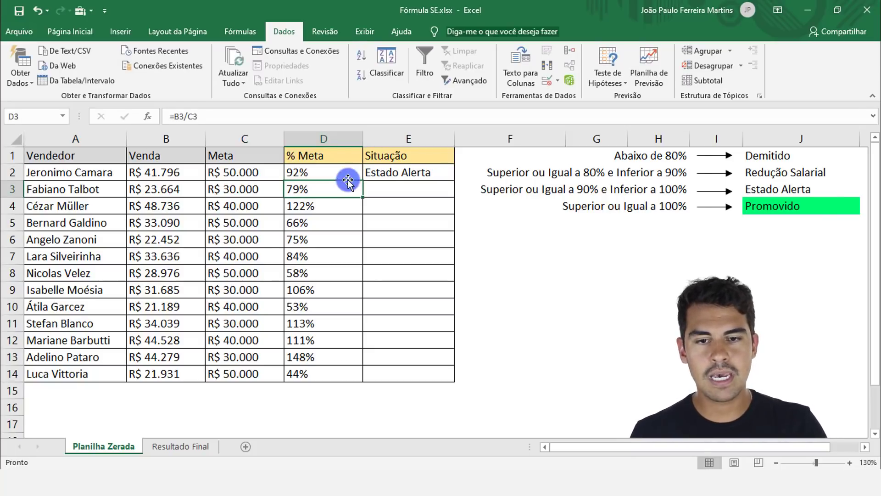
{"action": "left_click", "coordinate": [390, 173]}
{"action": "left_click_drag", "start_coordinate": [787, 188], "coordinate": [515, 180]}
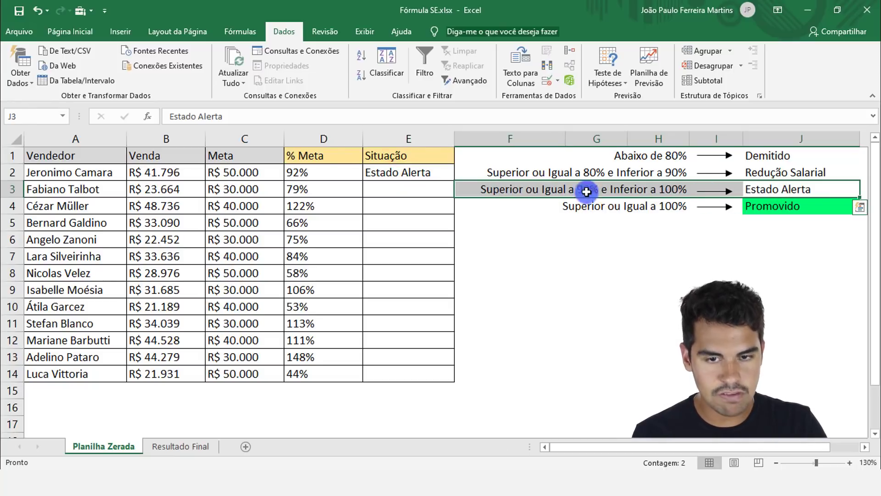
- Test the nested SE formula by setting D2 to 105% and then to 76%
{"action": "left_click", "coordinate": [306, 169]}
{"action": "type", "text": "105"}
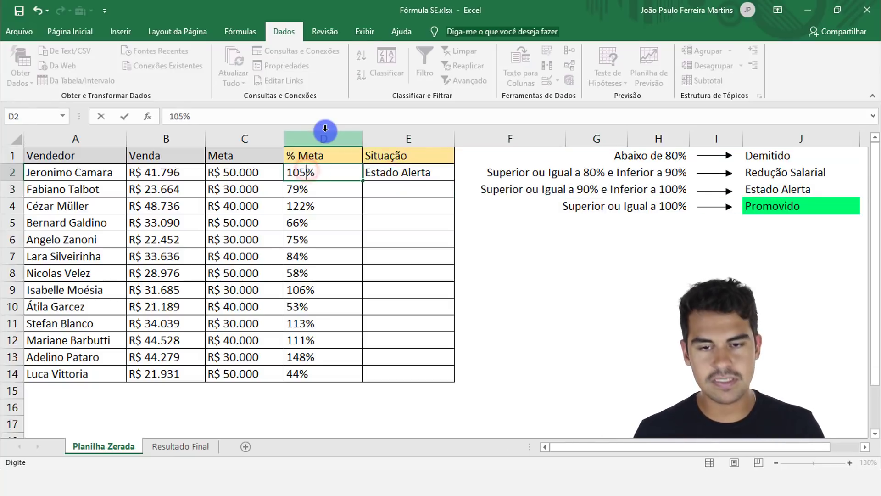
{"action": "key", "text": "Return"}
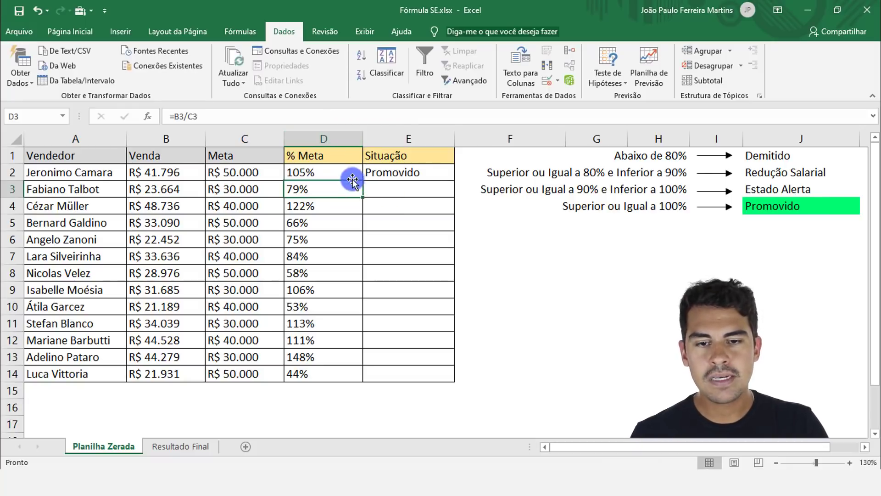
{"action": "left_click", "coordinate": [352, 173]}
{"action": "type", "text": "76"}
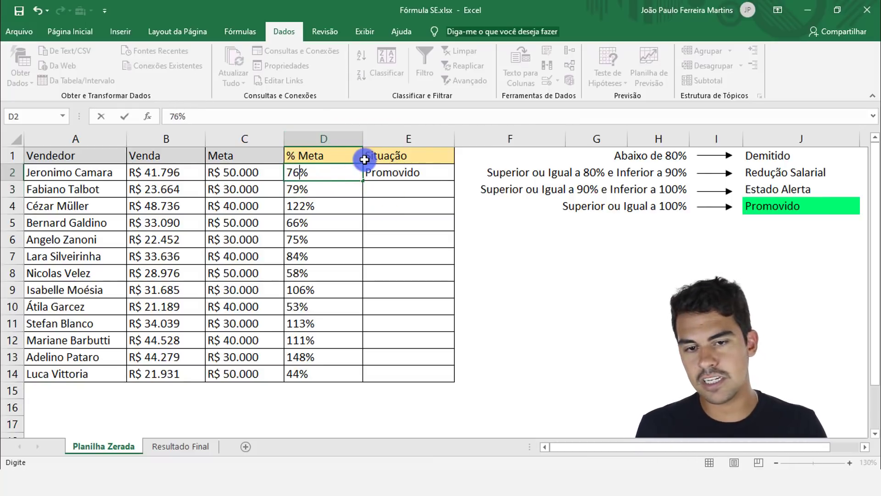
{"action": "key", "text": "Return"}
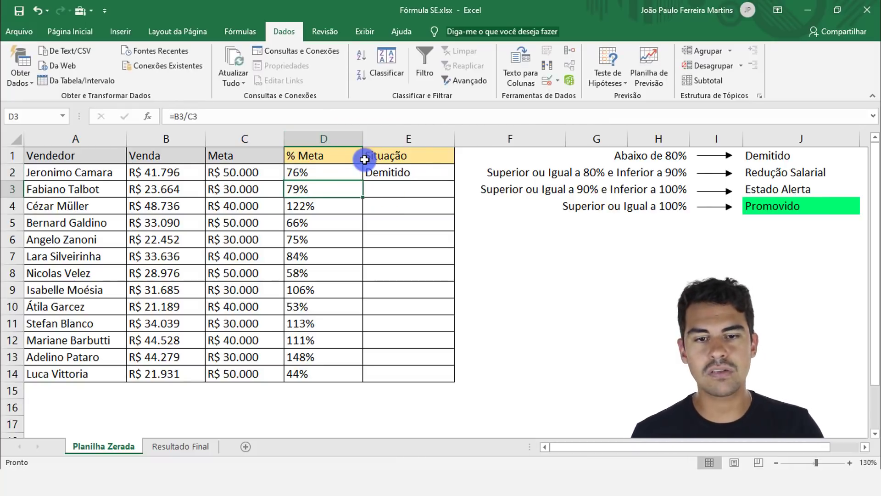
- Review the cell references used in E2's nested SE formula
{"action": "left_click", "coordinate": [419, 177]}
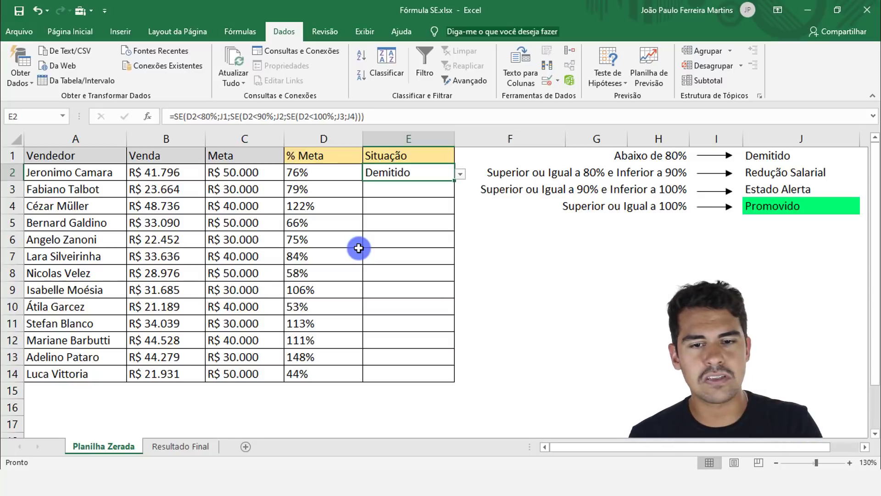
{"action": "key", "text": "F2"}
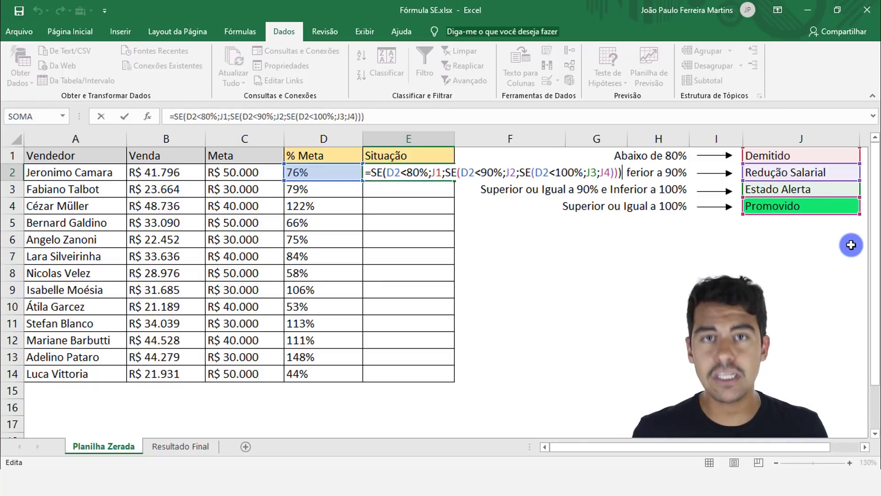
{"action": "key", "text": "ctrl+Return"}
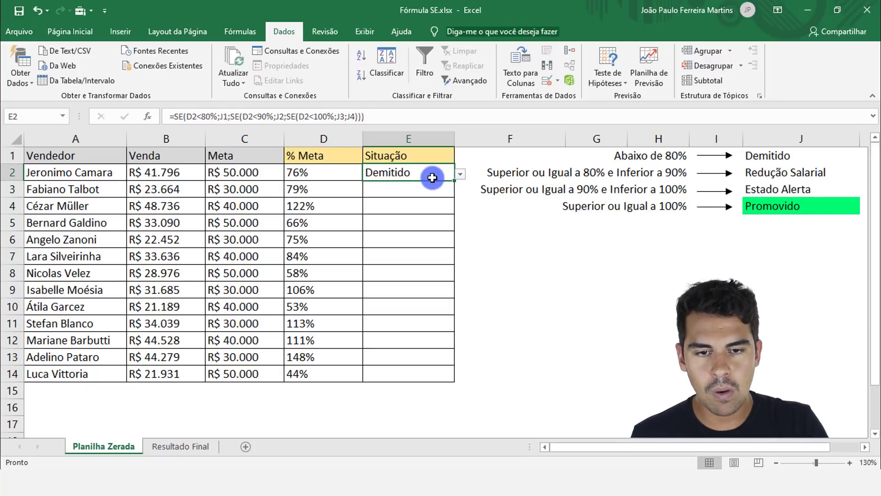
- Try filling the E2 formula down to E14, inspect the references in E14, and undo the fill
{"action": "left_click_drag", "start_coordinate": [453, 180], "coordinate": [449, 374]}
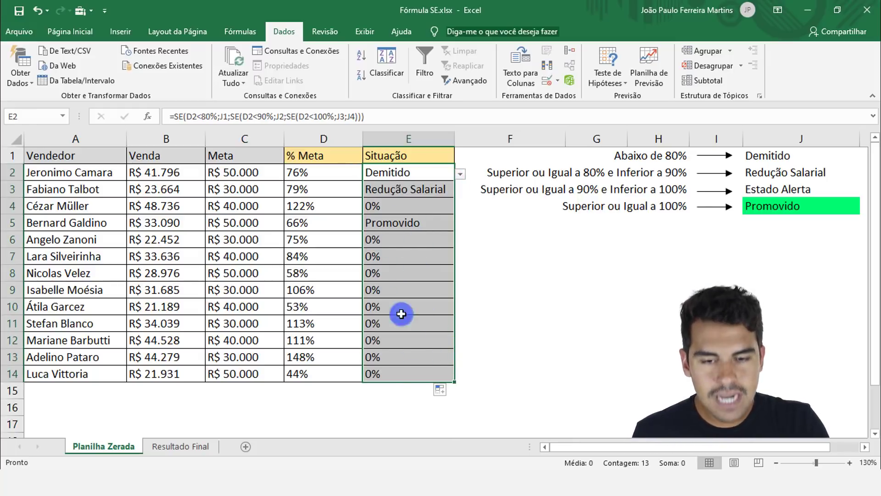
{"action": "left_click", "coordinate": [395, 328]}
{"action": "left_click", "coordinate": [376, 374]}
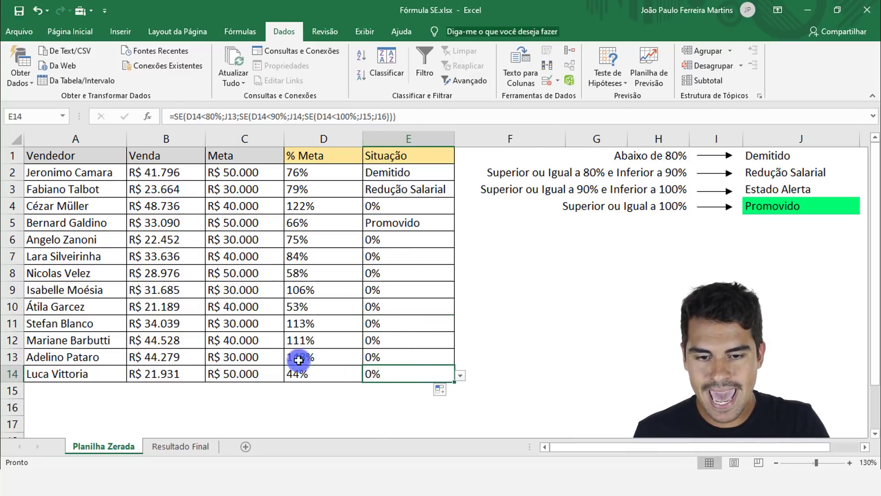
{"action": "key", "text": "F2"}
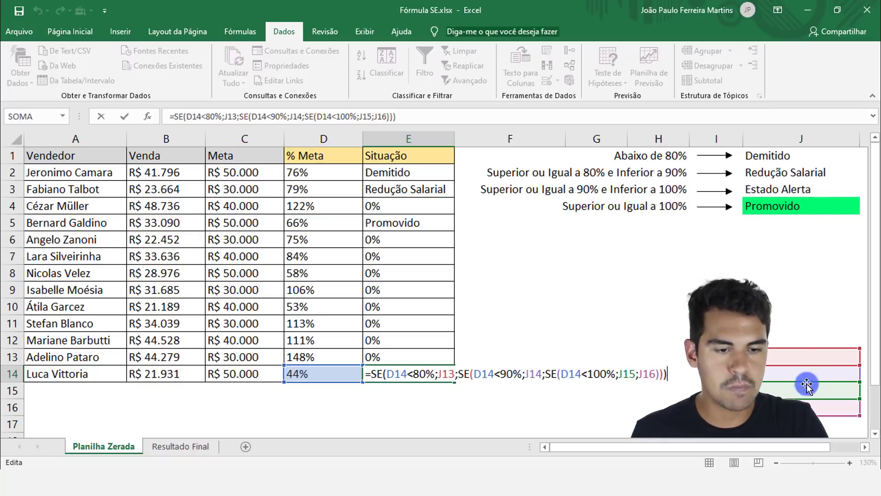
{"action": "key", "text": "ctrl+Return"}
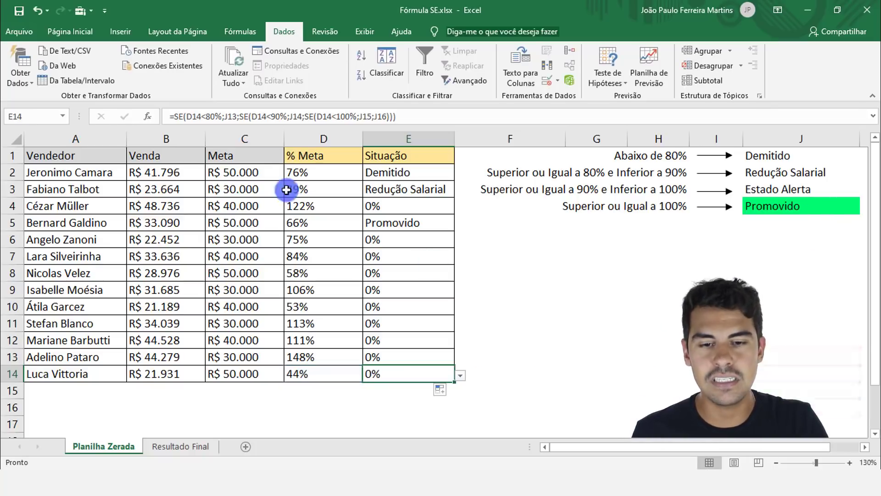
{"action": "key", "text": "ctrl+z"}
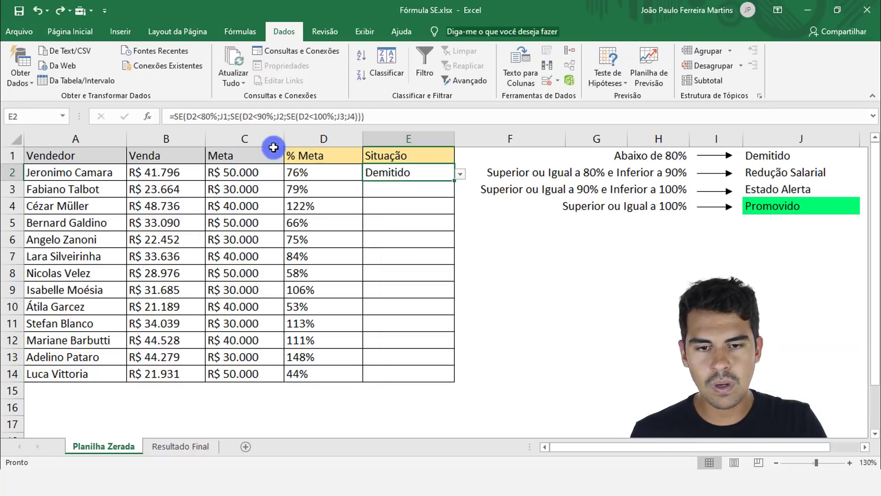
- Make the J1, J2, J3 and J4 references in E2's nested SE formula absolute
{"action": "double_click", "coordinate": [395, 174]}
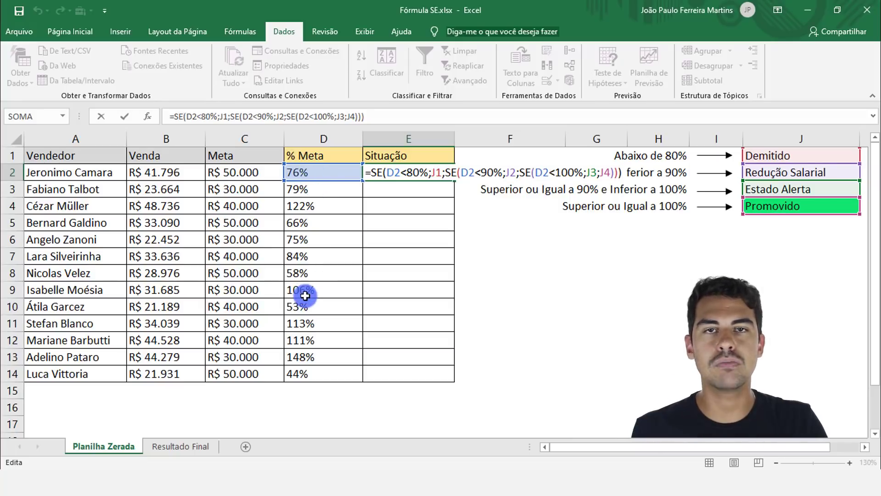
{"action": "left_click", "coordinate": [435, 172]}
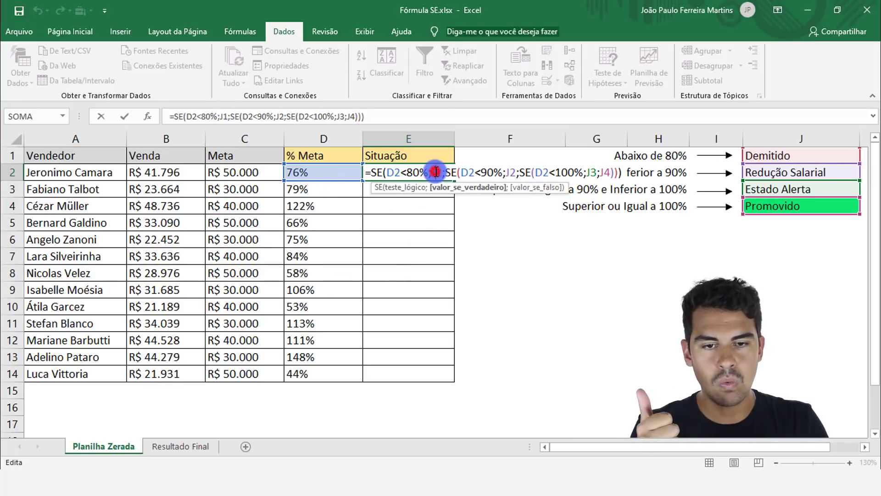
{"action": "left_click", "coordinate": [508, 172]}
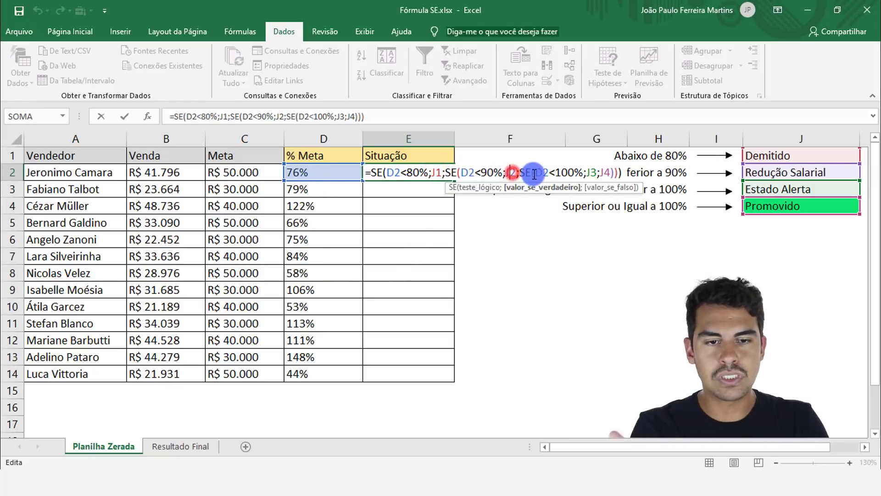
{"action": "left_click", "coordinate": [604, 172]}
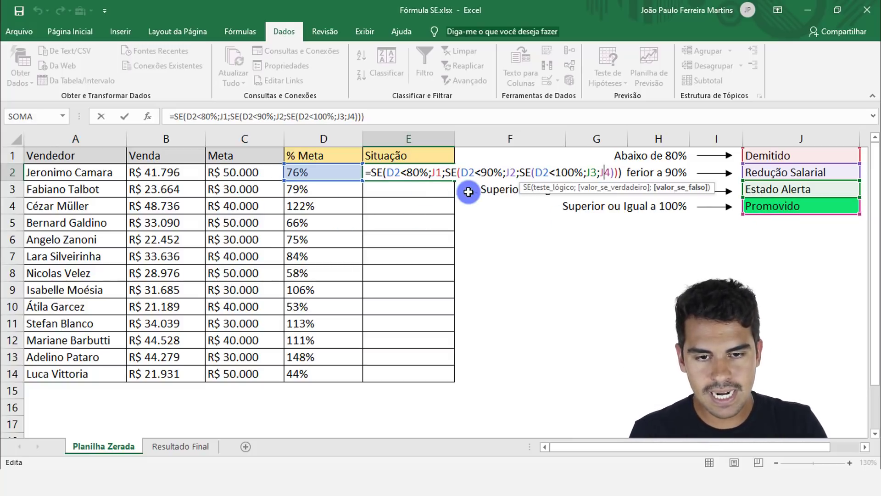
{"action": "left_click", "coordinate": [436, 172]}
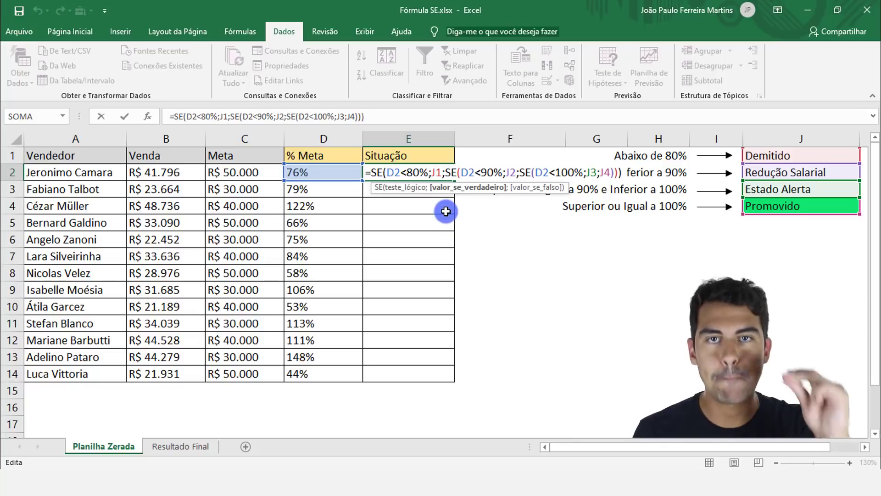
{"action": "key", "text": "F4"}
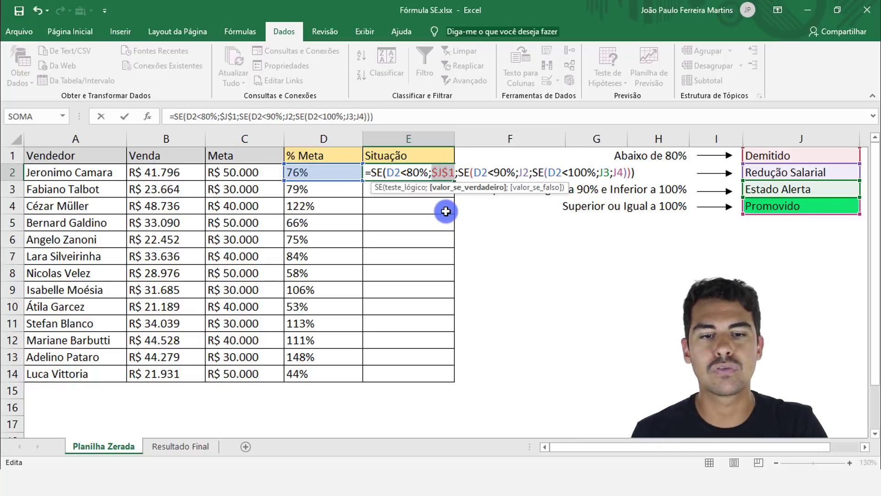
{"action": "left_click", "coordinate": [521, 173]}
{"action": "key", "text": "F4"}
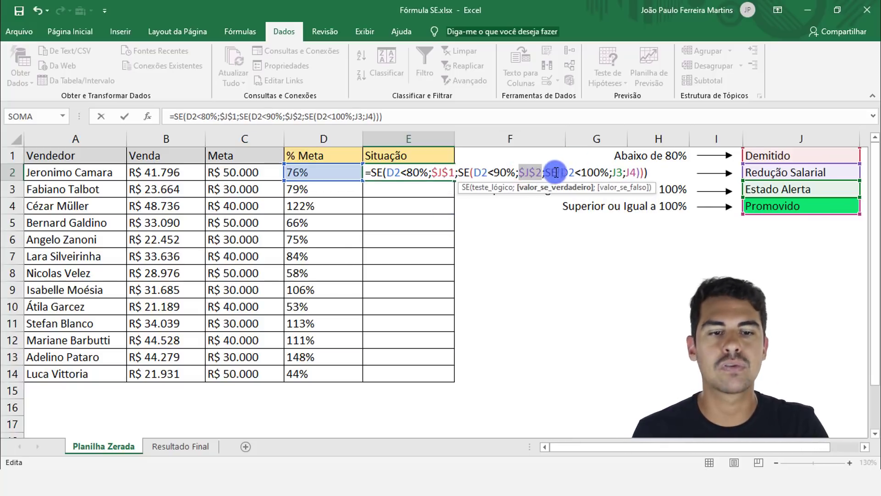
{"action": "left_click", "coordinate": [620, 173]}
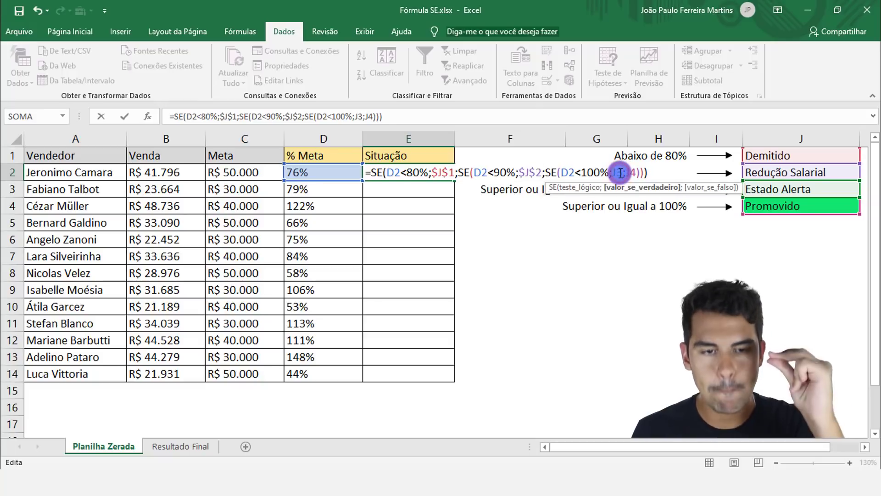
{"action": "key", "text": "F4"}
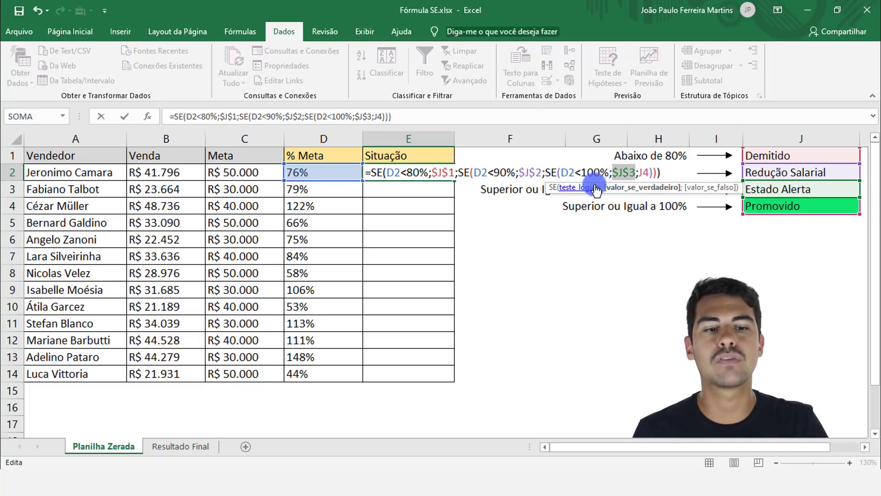
{"action": "left_click", "coordinate": [643, 172]}
{"action": "key", "text": "F4"}
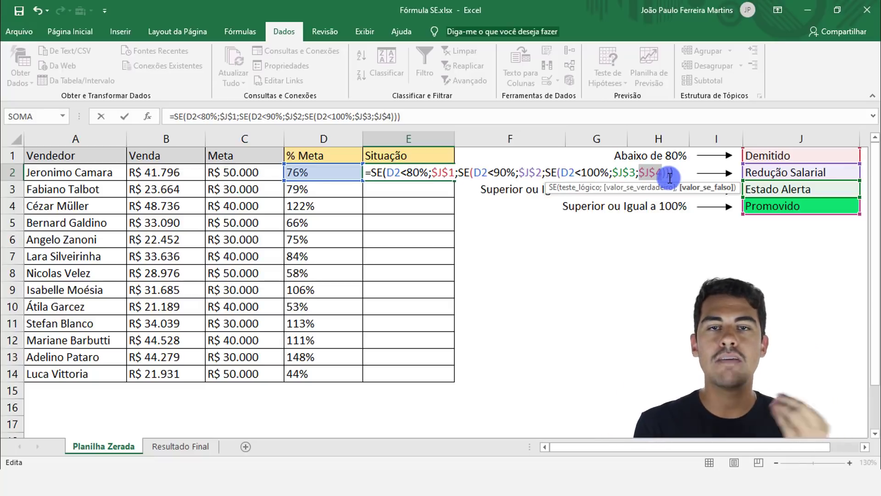
{"action": "key", "text": "Return"}
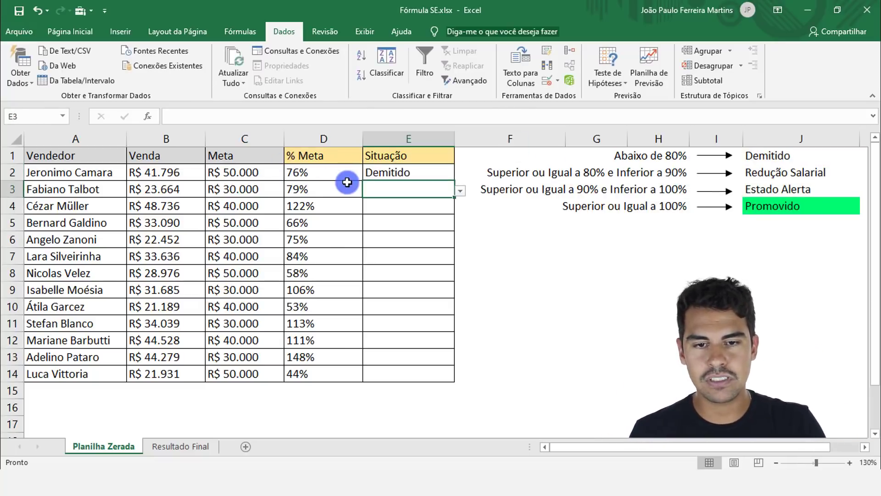
- Fill the Situação formula from E2 down to E14 and check the copied formula in E5
{"action": "left_click", "coordinate": [368, 178]}
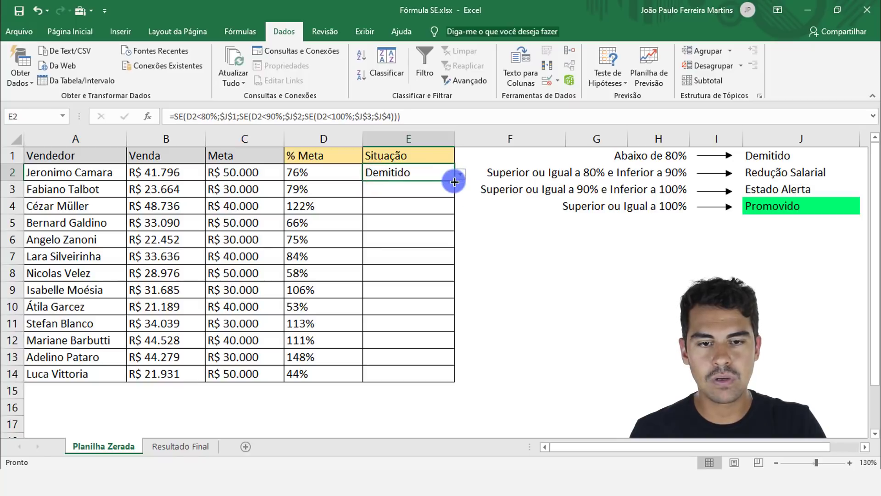
{"action": "left_click_drag", "start_coordinate": [452, 179], "coordinate": [448, 368]}
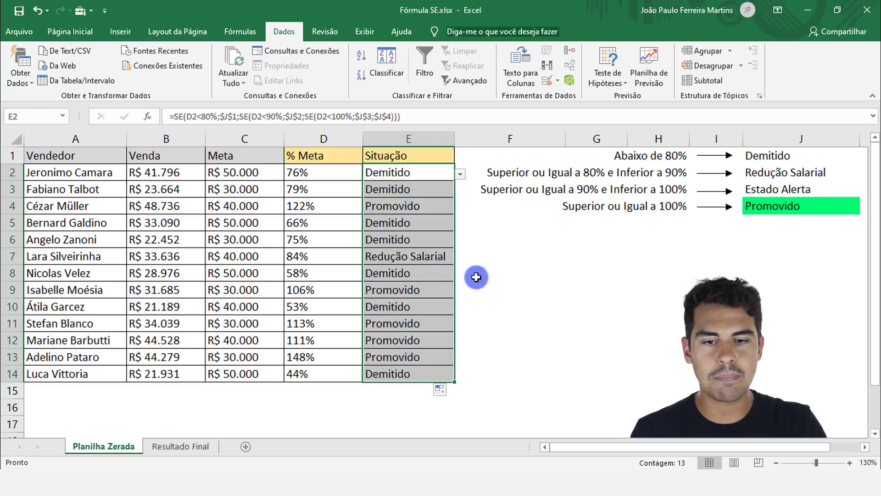
{"action": "left_click", "coordinate": [404, 229]}
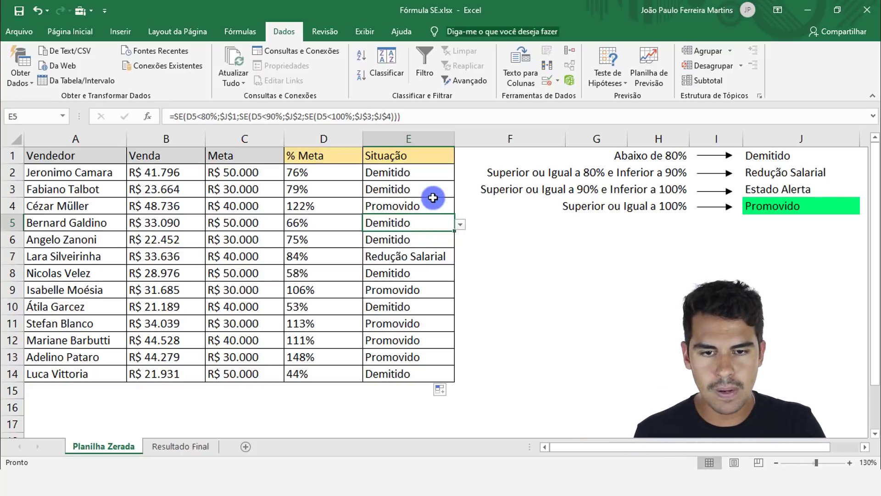
- Start a Texto que Contém conditional formatting rule on E2:E14 for cells containing Promovido
{"action": "left_click_drag", "start_coordinate": [435, 173], "coordinate": [415, 373]}
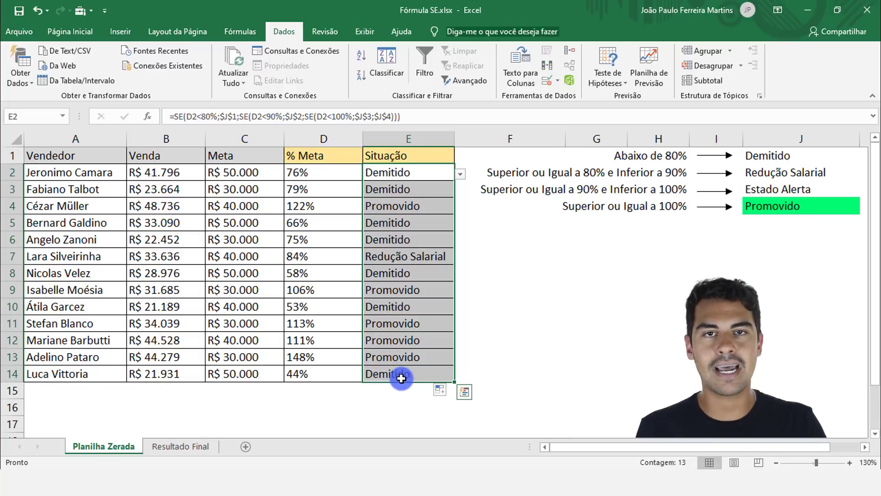
{"action": "left_click", "coordinate": [74, 31]}
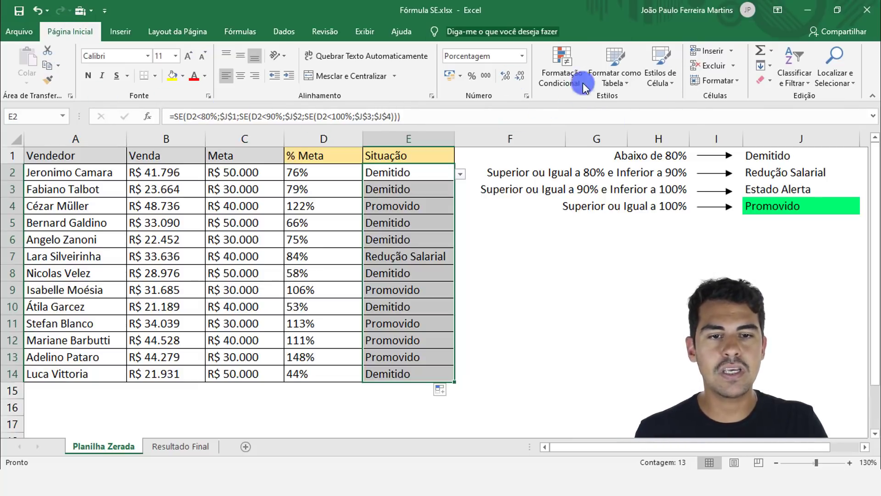
{"action": "left_click", "coordinate": [555, 66]}
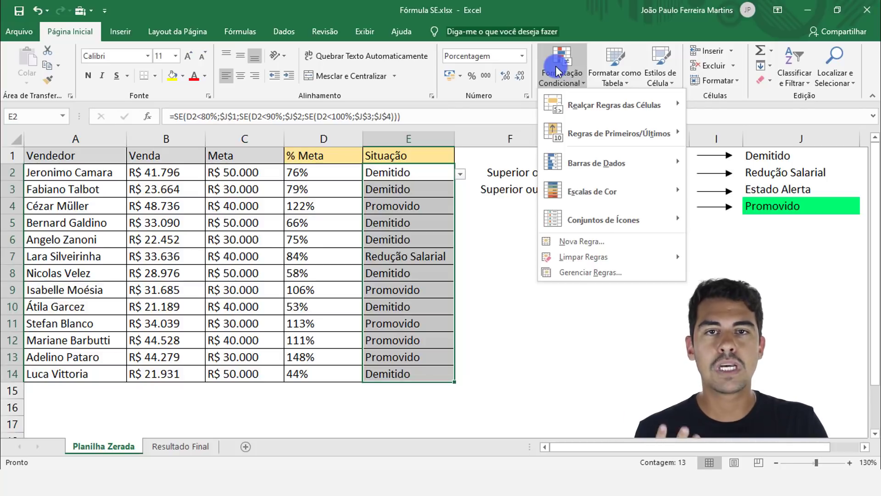
{"action": "mouse_move", "coordinate": [572, 101]}
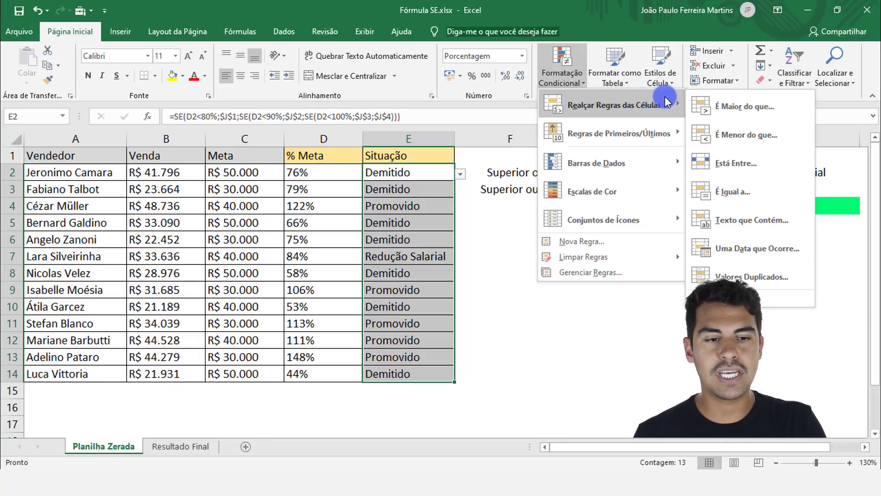
{"action": "left_click", "coordinate": [750, 217]}
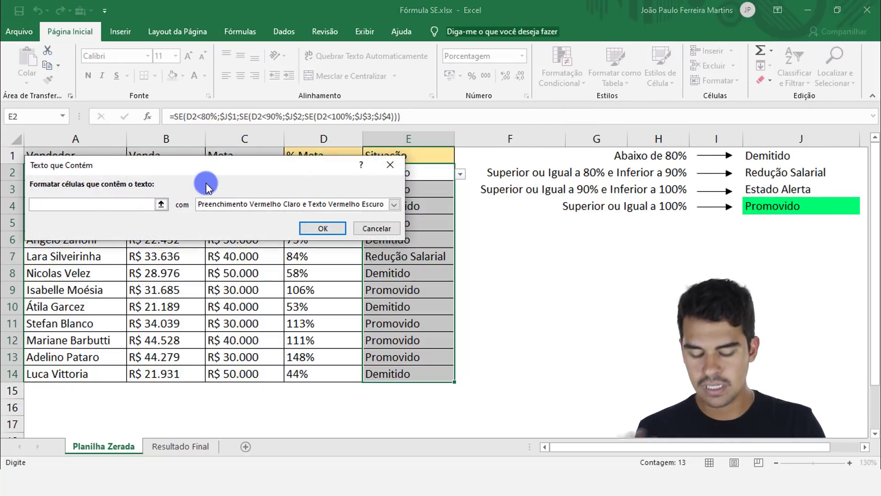
{"action": "type", "text": "P"}
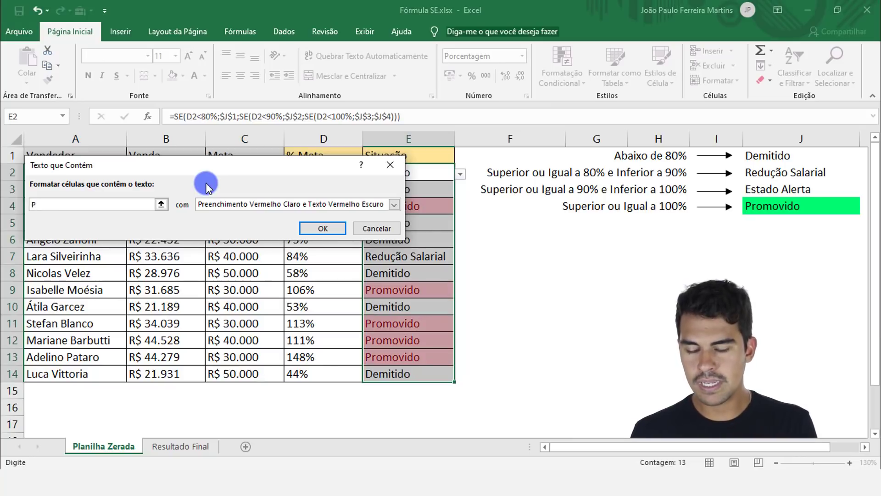
{"action": "type", "text": "romovid"}
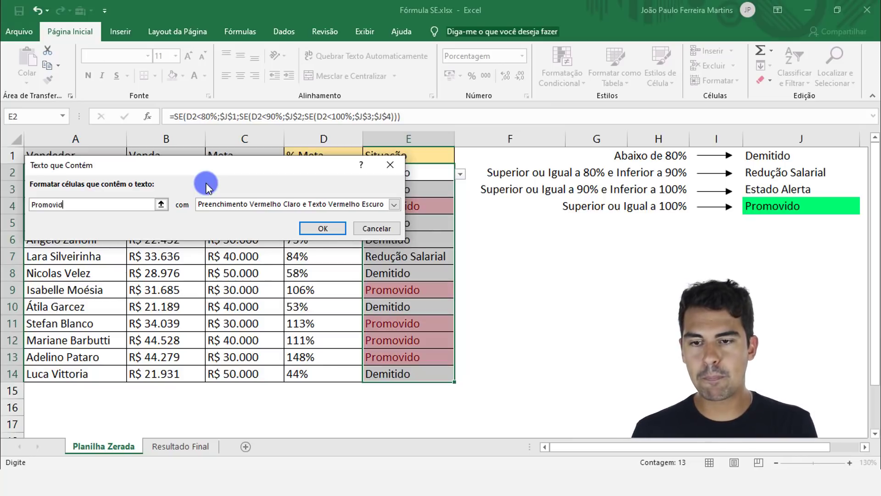
{"action": "type", "text": "o"}
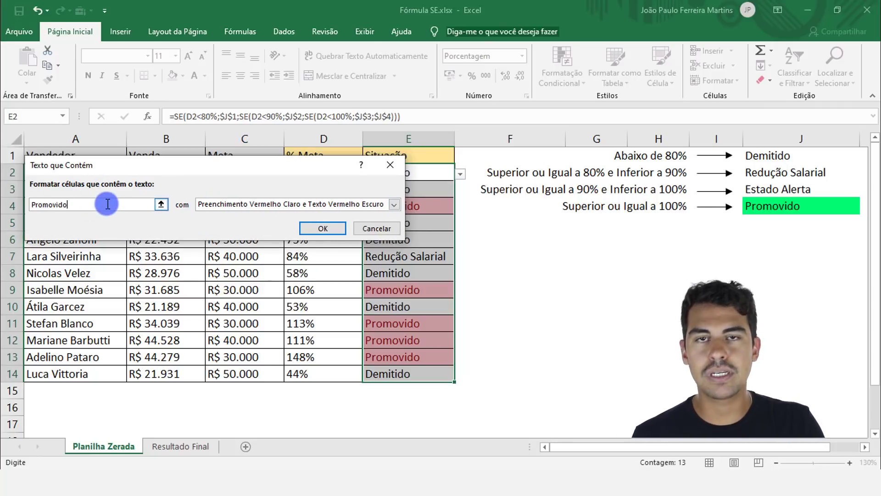
- Try the Preenchimento Vermelho Claro and Preenchimento Amarelo e Texto Amarelo Escuro formats for the Promovido rule
{"action": "left_click", "coordinate": [260, 205]}
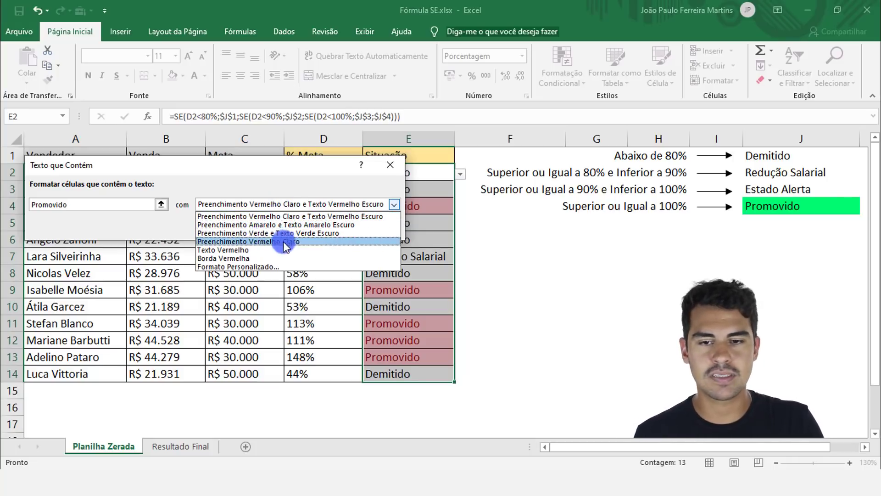
{"action": "left_click", "coordinate": [251, 241]}
{"action": "left_click", "coordinate": [264, 203]}
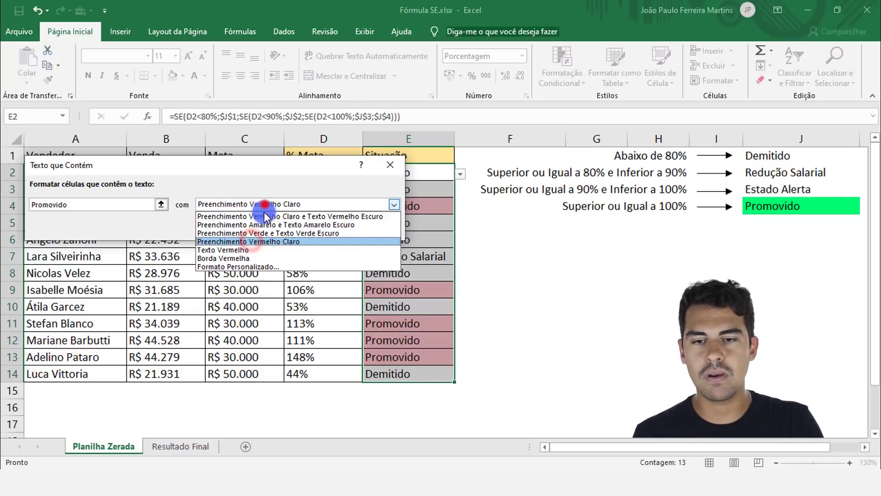
{"action": "left_click", "coordinate": [266, 224]}
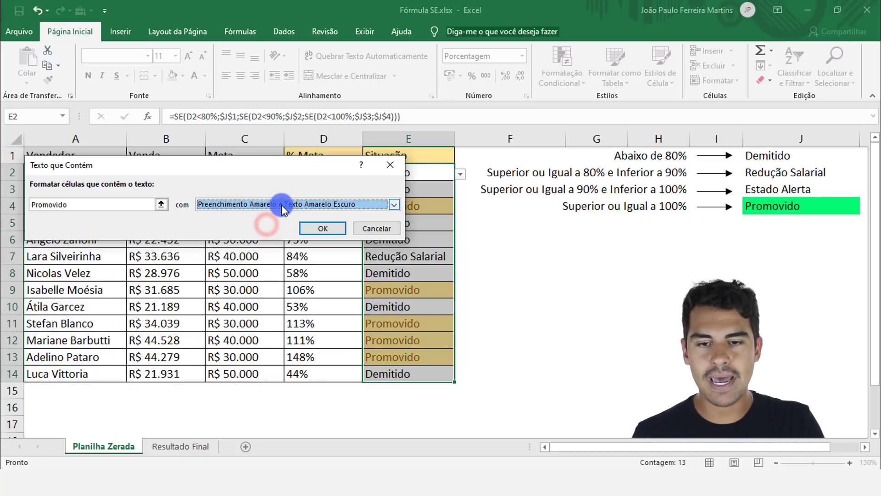
- Give the Promovido rule a custom format with a light green fill and apply it
{"action": "left_click", "coordinate": [300, 207]}
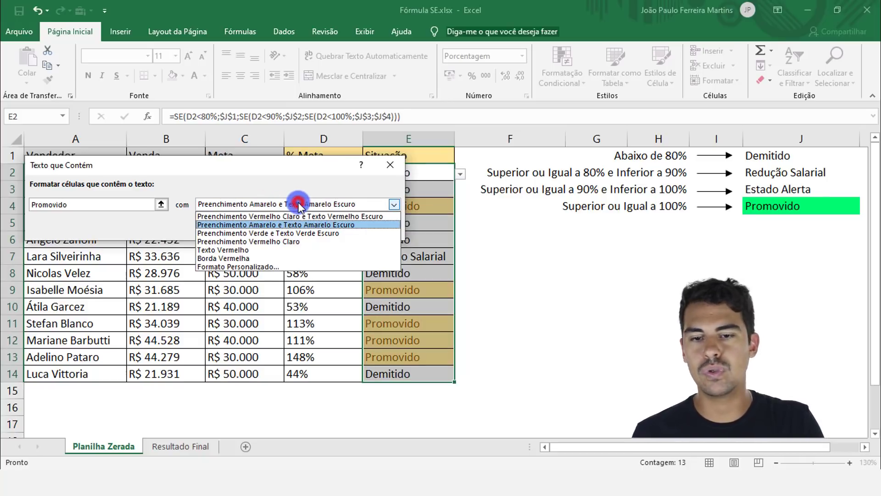
{"action": "left_click", "coordinate": [262, 267]}
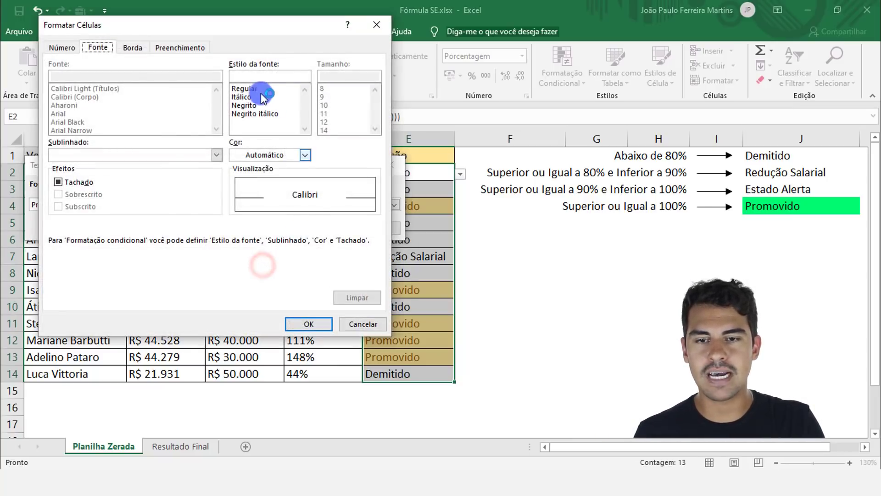
{"action": "left_click", "coordinate": [185, 49]}
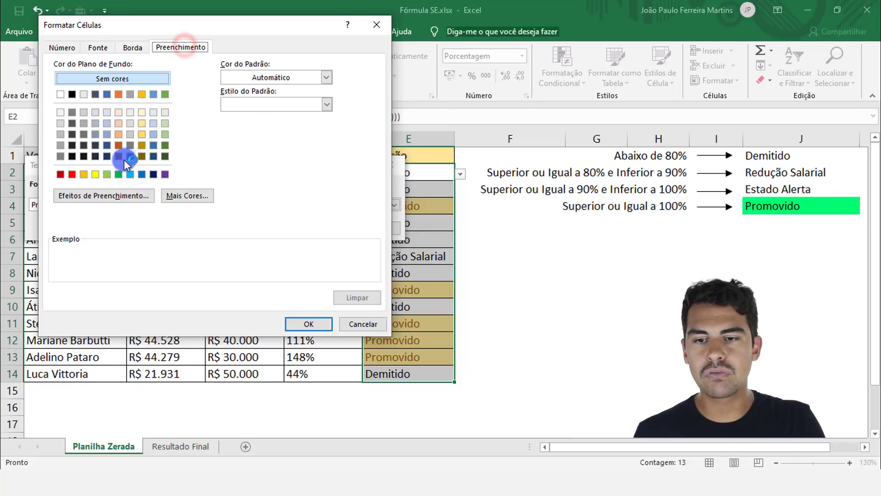
{"action": "left_click", "coordinate": [106, 174]}
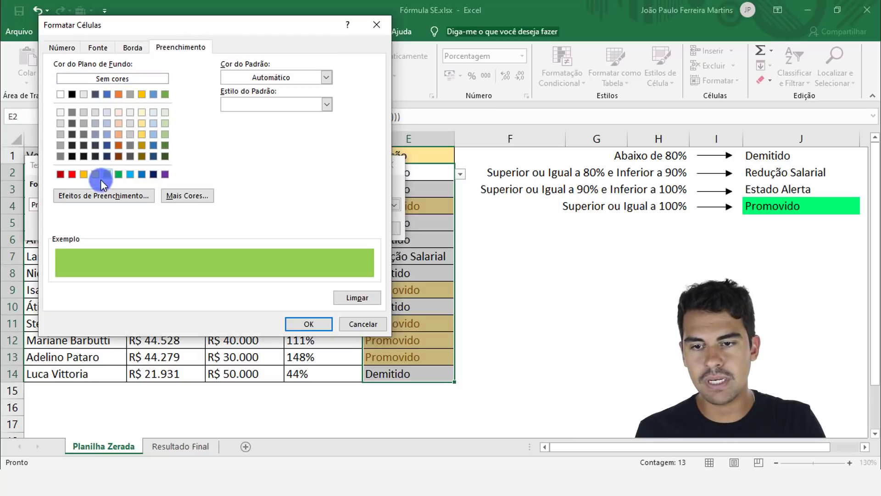
{"action": "left_click", "coordinate": [308, 324]}
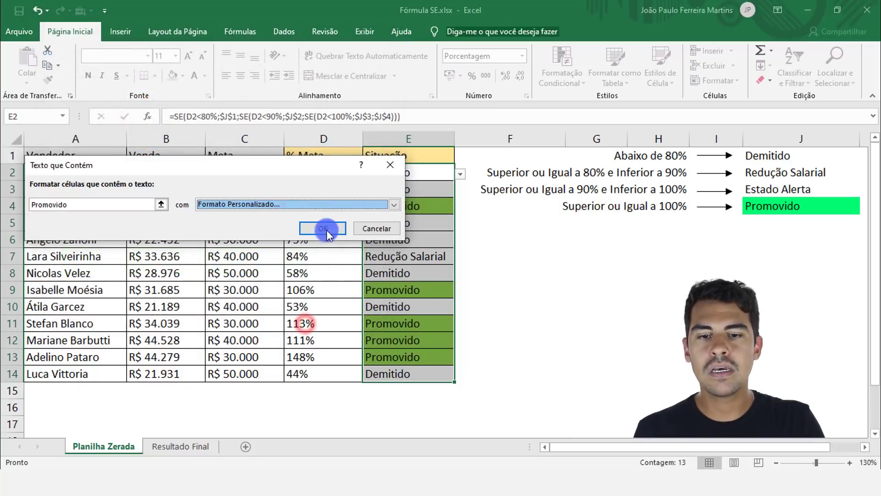
{"action": "left_click", "coordinate": [324, 228]}
{"action": "left_click", "coordinate": [340, 256]}
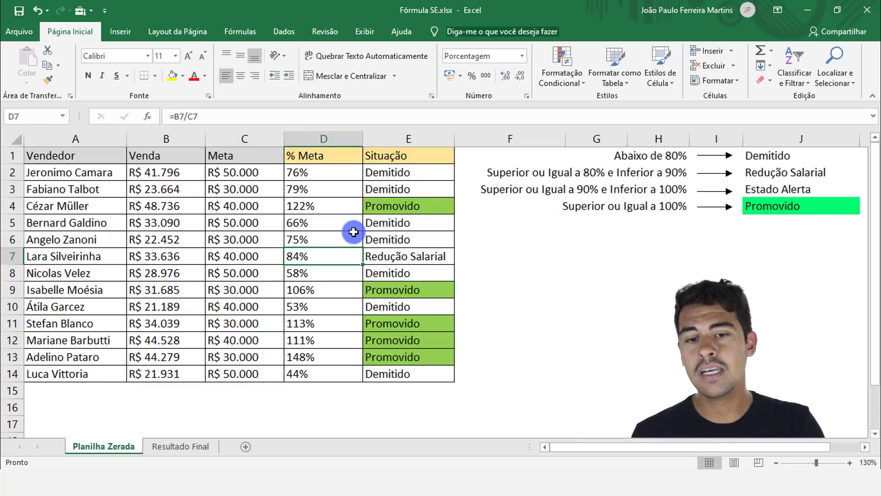
- Set the Venda value in B6 to 50000 and check the % Meta and Situação cells in row 6
{"action": "left_click", "coordinate": [318, 234]}
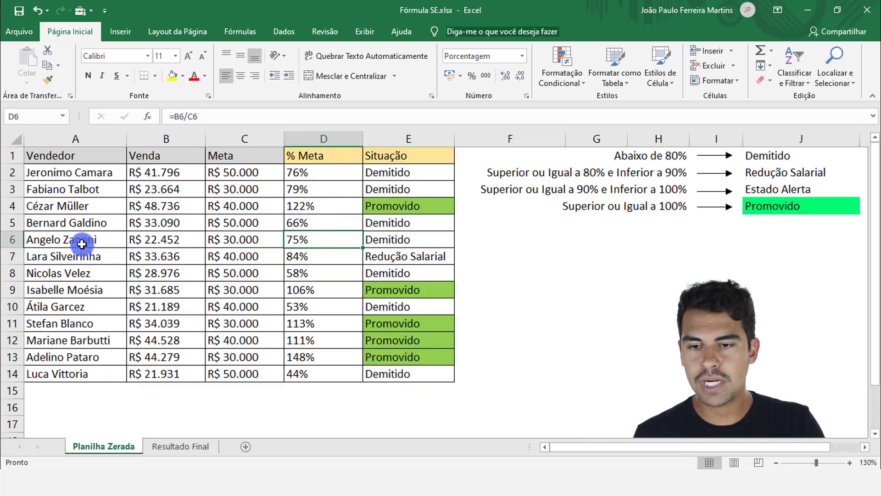
{"action": "left_click_drag", "start_coordinate": [81, 244], "coordinate": [330, 234]}
{"action": "left_click", "coordinate": [146, 240]}
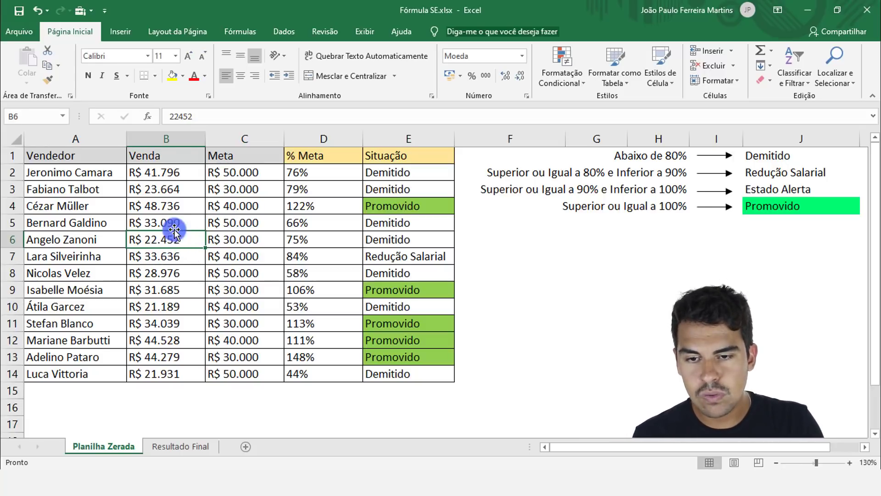
{"action": "type", "text": "50"}
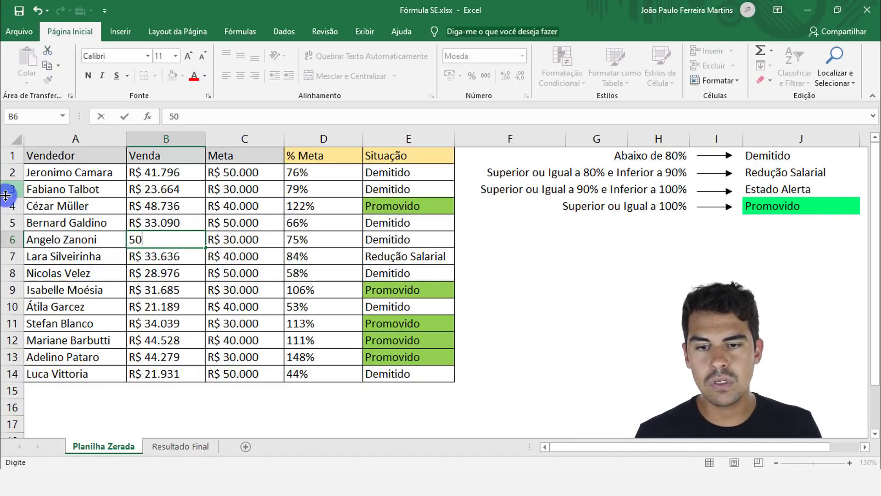
{"action": "type", "text": "000"}
{"action": "key", "text": "Return"}
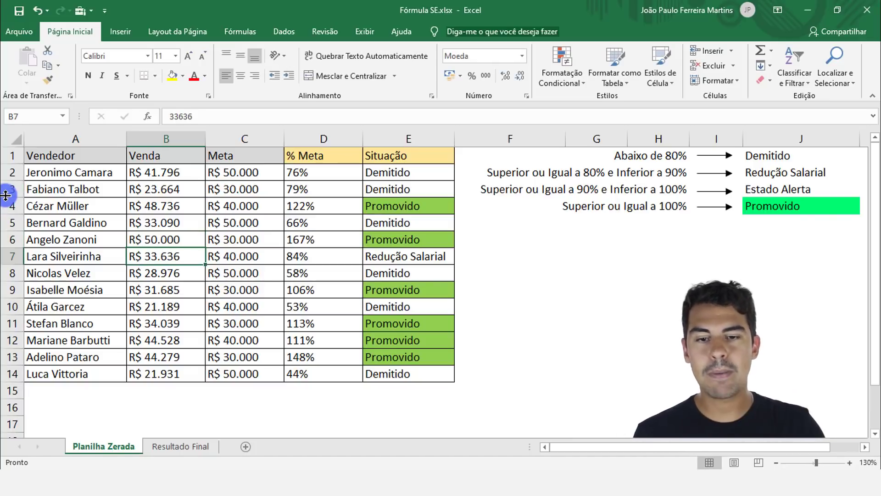
{"action": "left_click", "coordinate": [330, 239]}
{"action": "left_click", "coordinate": [390, 239]}
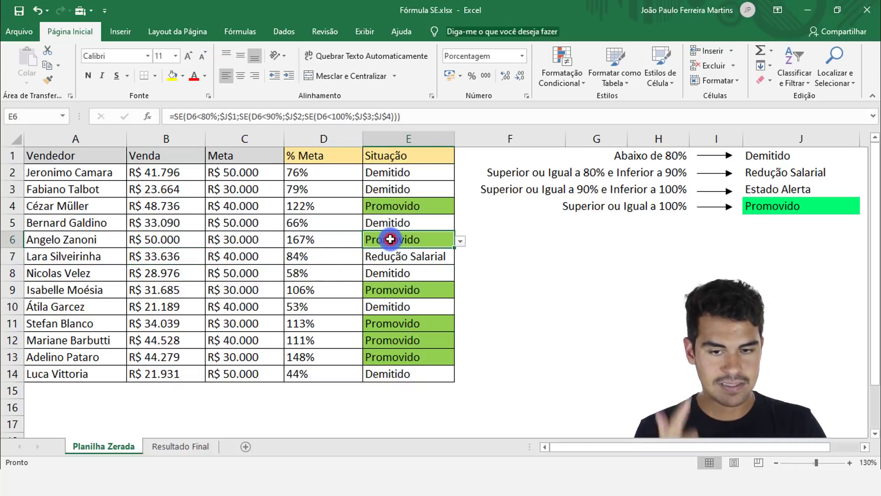